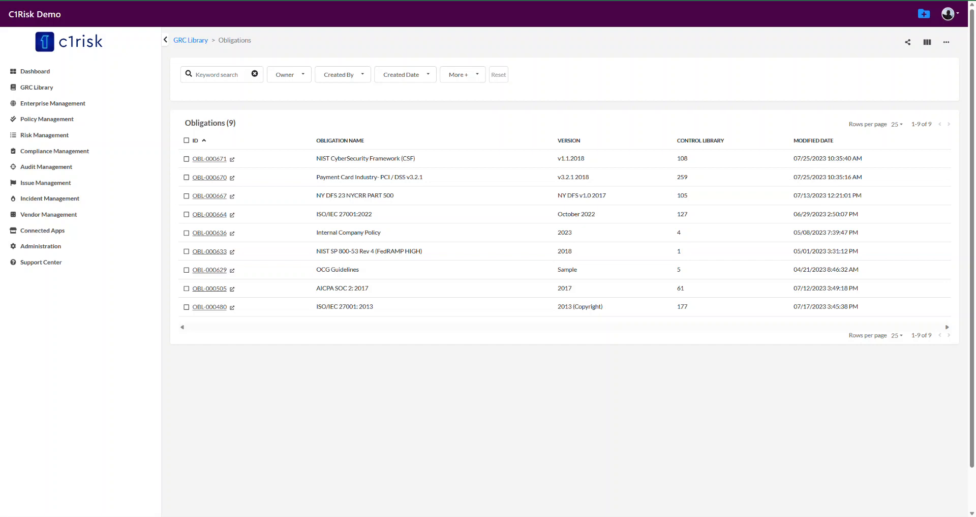
Step: Open the ISO/IEC 27001: 2013 obligation from the GRC Library and show its control libraries
left_click(37, 87)
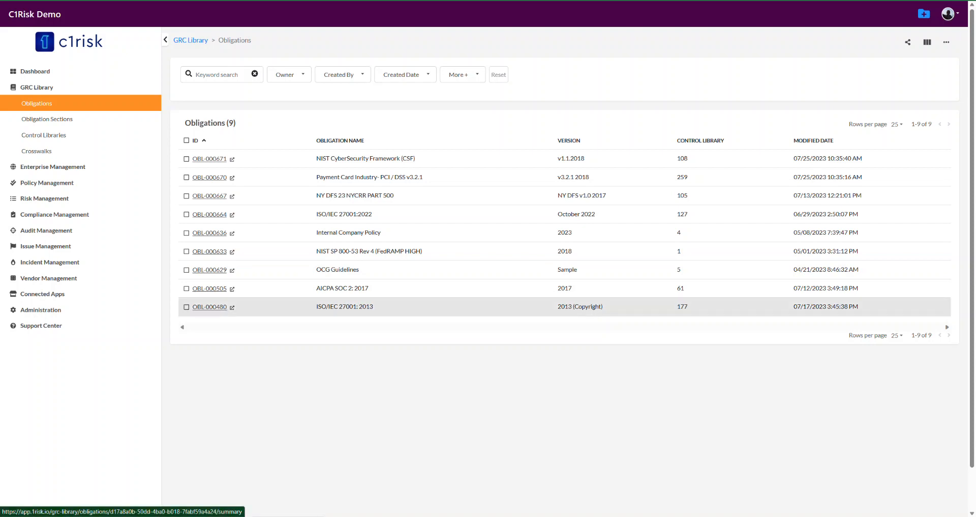
left_click(209, 307)
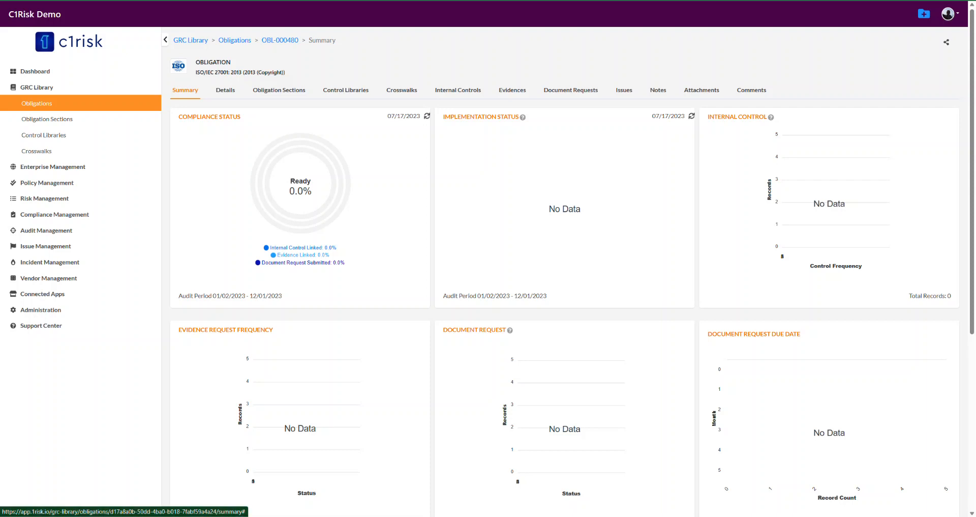
left_click(346, 90)
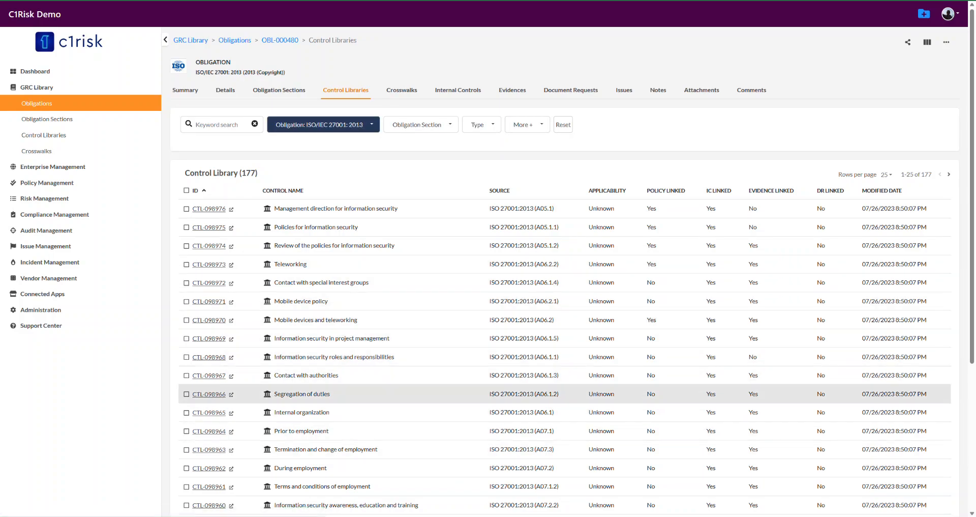
scroll(565, 306, "down", 3)
scroll(565, 306, "up", 3)
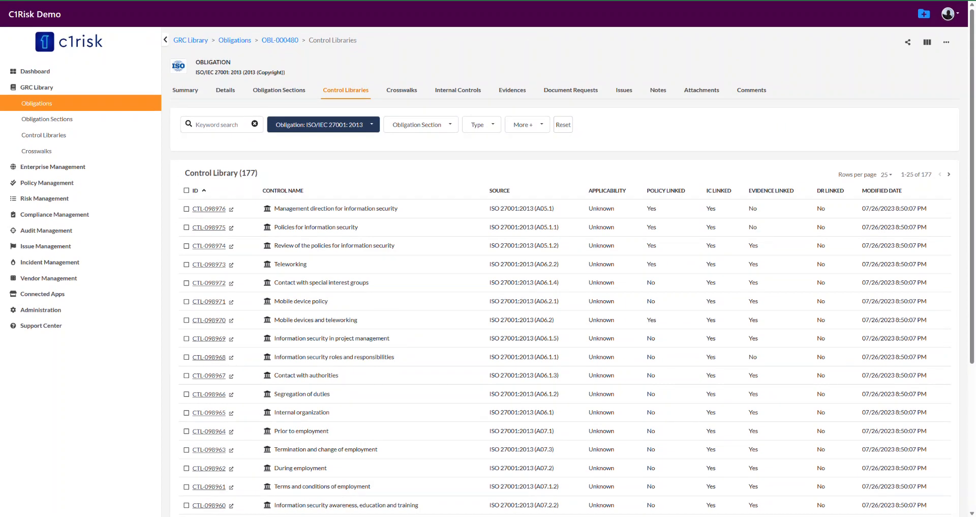
Step: Set the control library list to show 200 rows per page
left_click(886, 175)
left_click(897, 222)
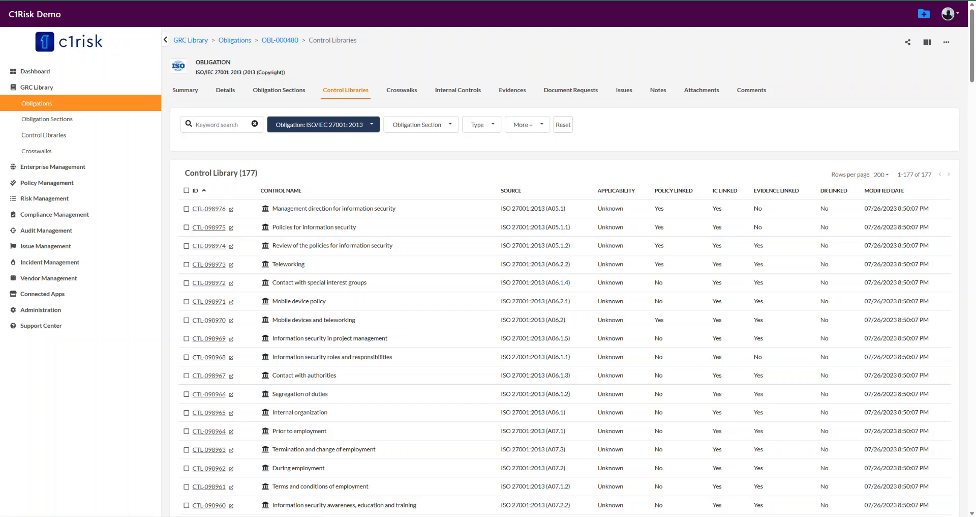
scroll(208, 396, "down", 2)
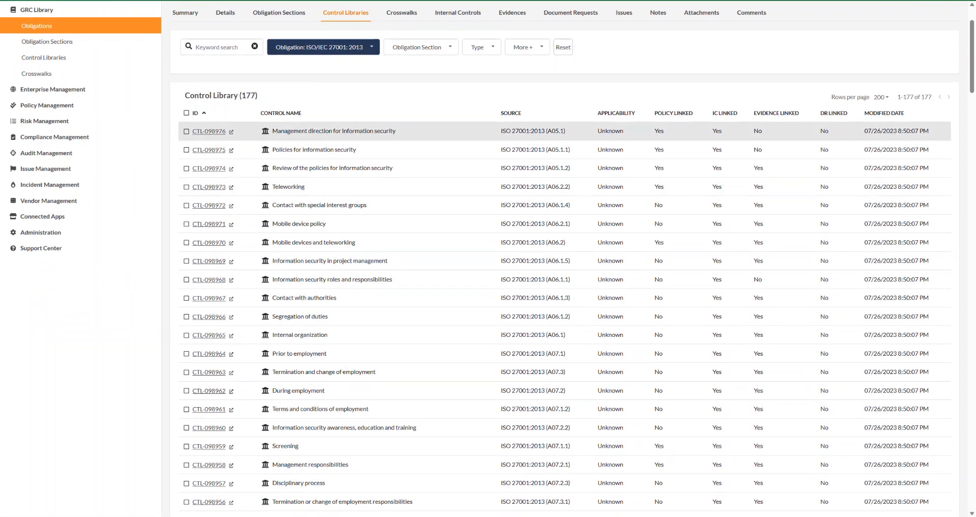
scroll(356, 131, "up", 2)
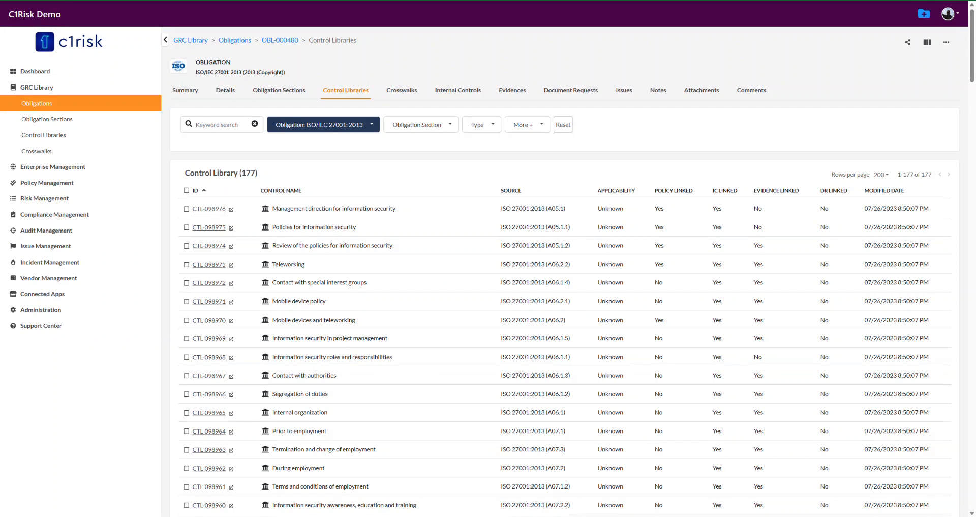
Step: Try out selecting control rows, ending with the range from Policies for information security to Mobile devices and teleworking
left_click(186, 191)
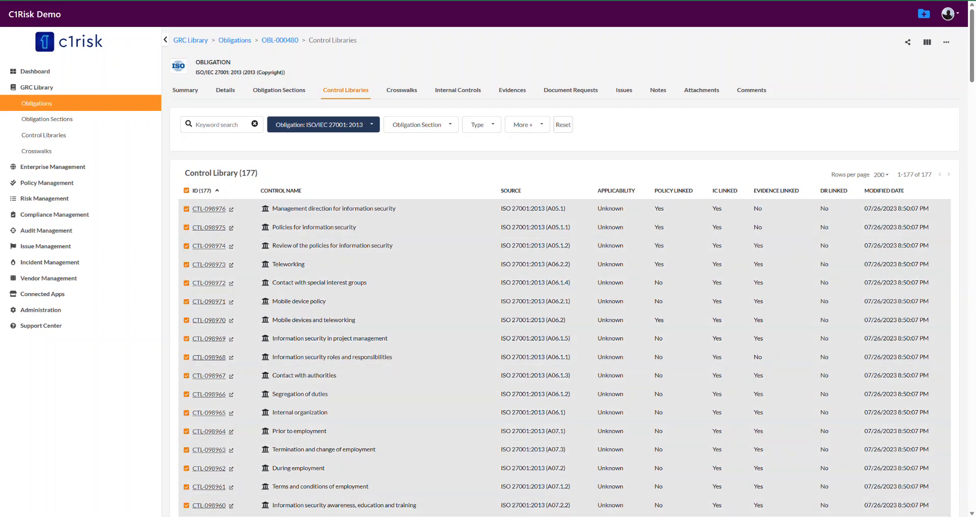
left_click(187, 191)
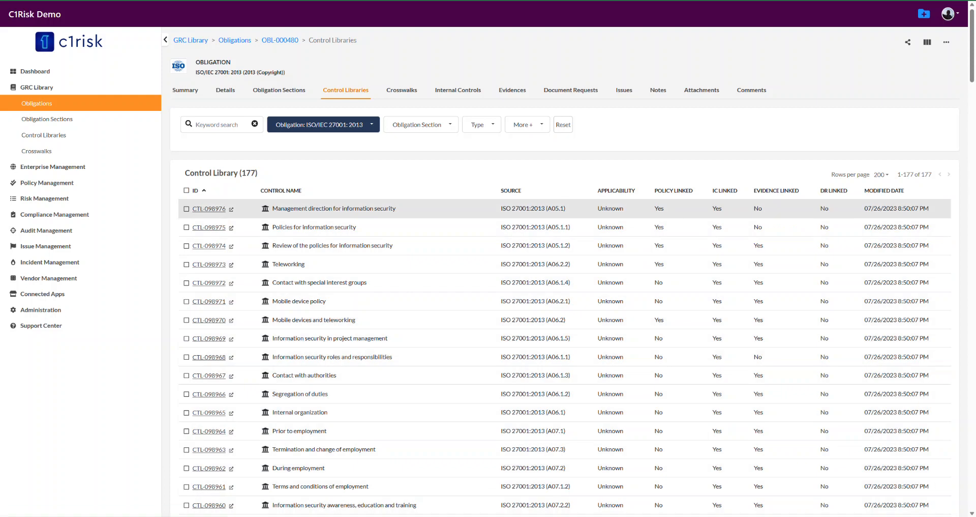
left_click(186, 208)
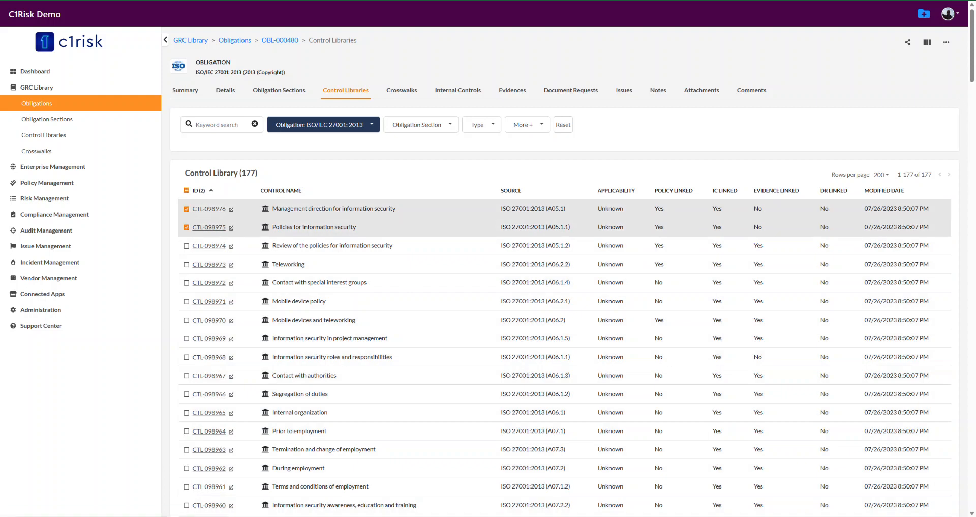
left_click(186, 208)
left_click(186, 227)
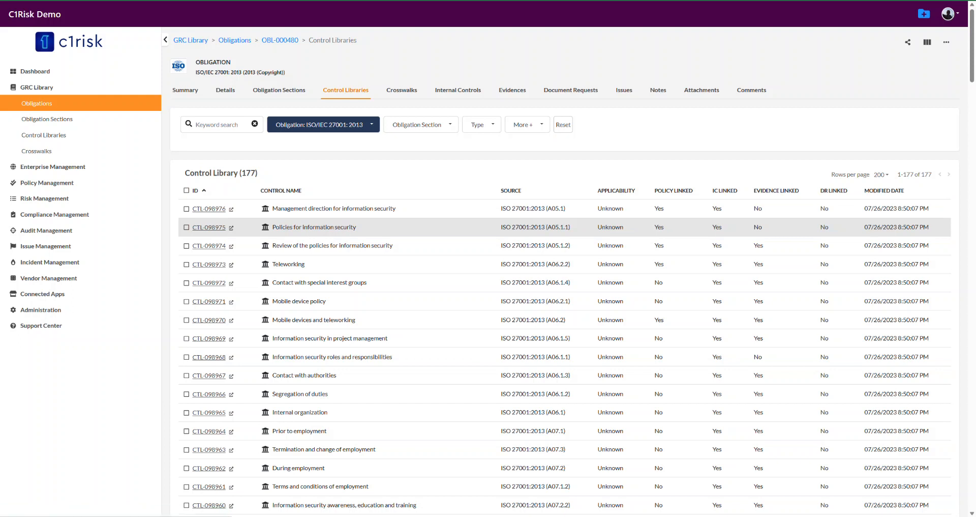
left_click(186, 228)
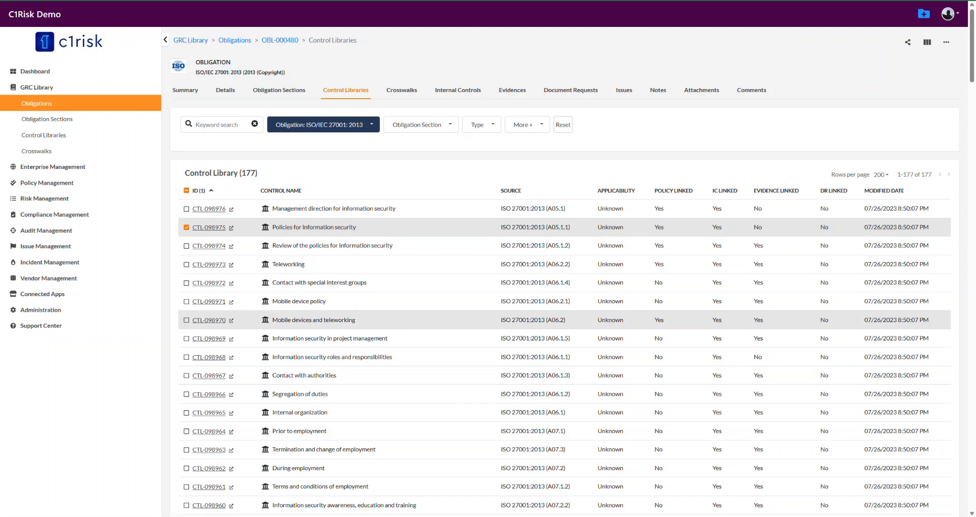
left_click(186, 320, "shift")
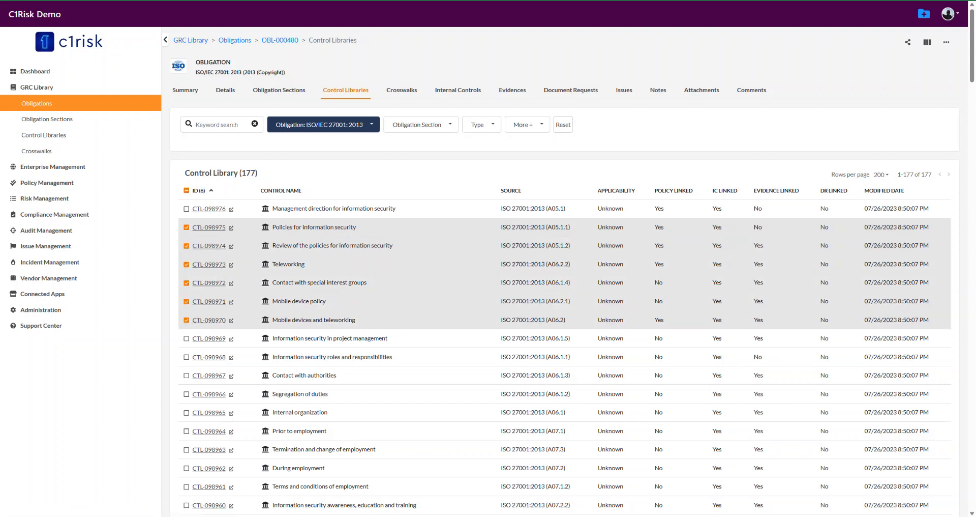
Step: Select all controls in the list and bulk-change their applicability to Yes
left_click(186, 190)
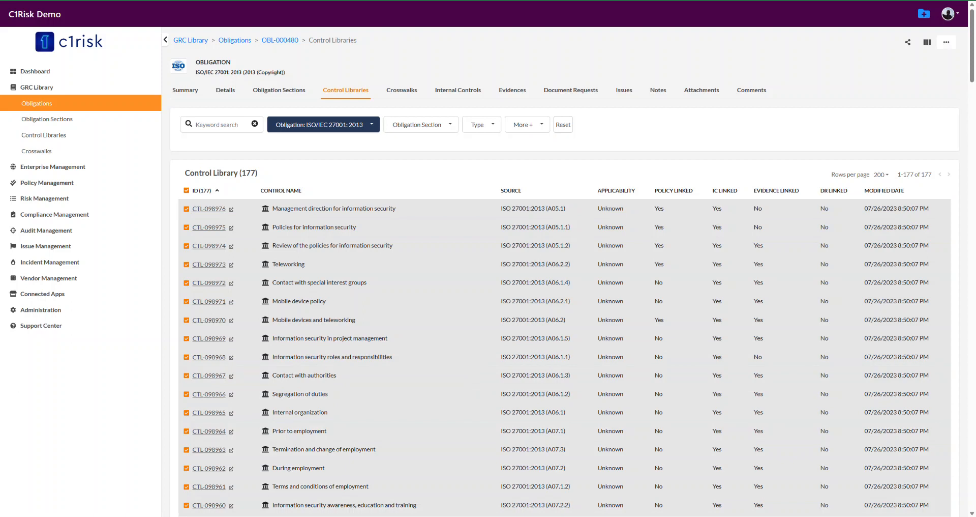
left_click(947, 43)
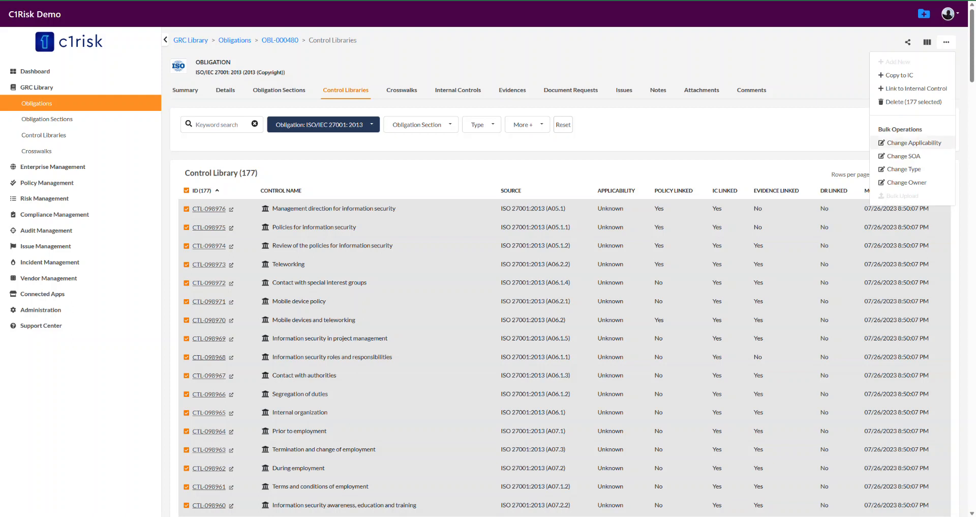
left_click(914, 142)
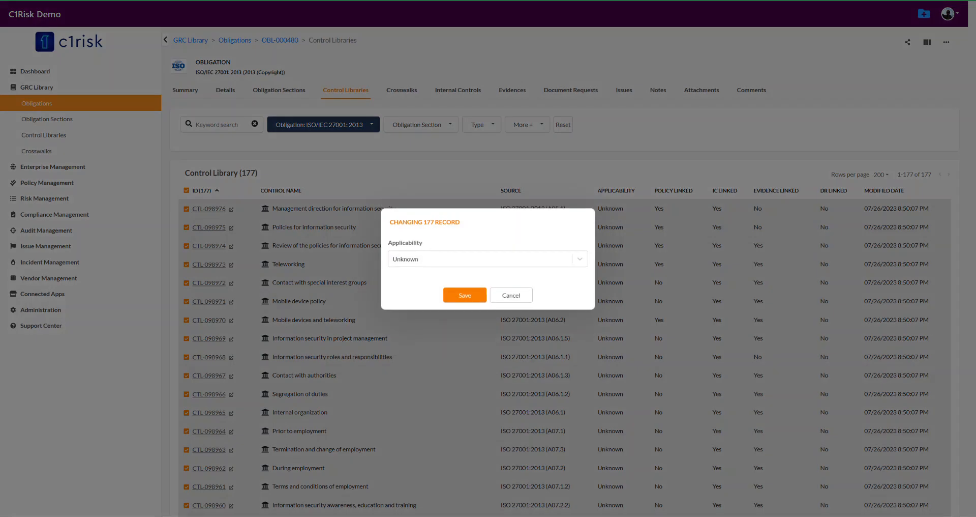
left_click(483, 259)
left_click(406, 278)
left_click(465, 295)
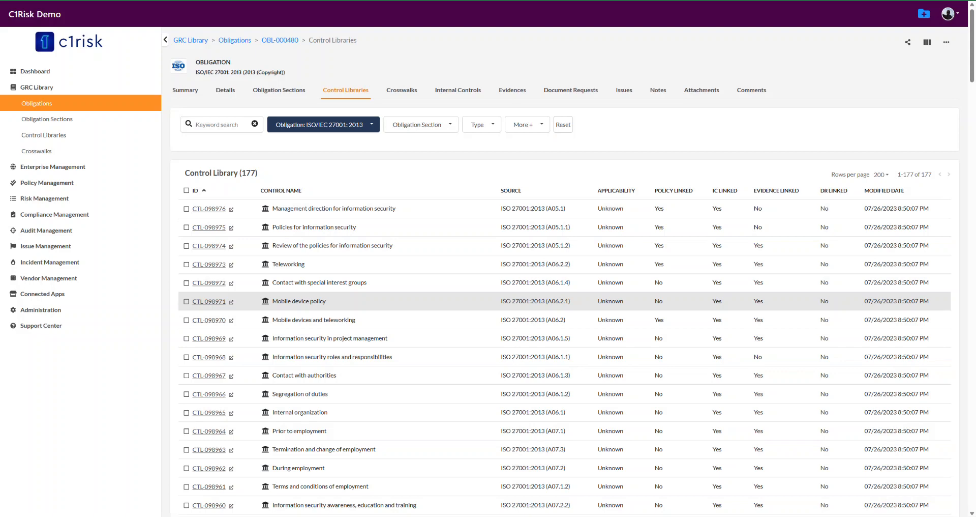
scroll(559, 305, "down", 3)
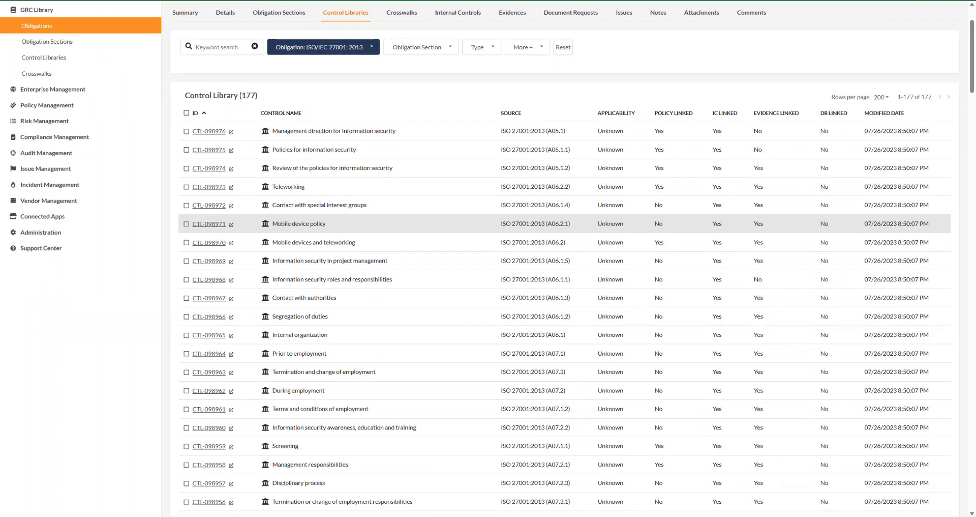
scroll(560, 264, "up", 3)
scroll(559, 305, "down", 6)
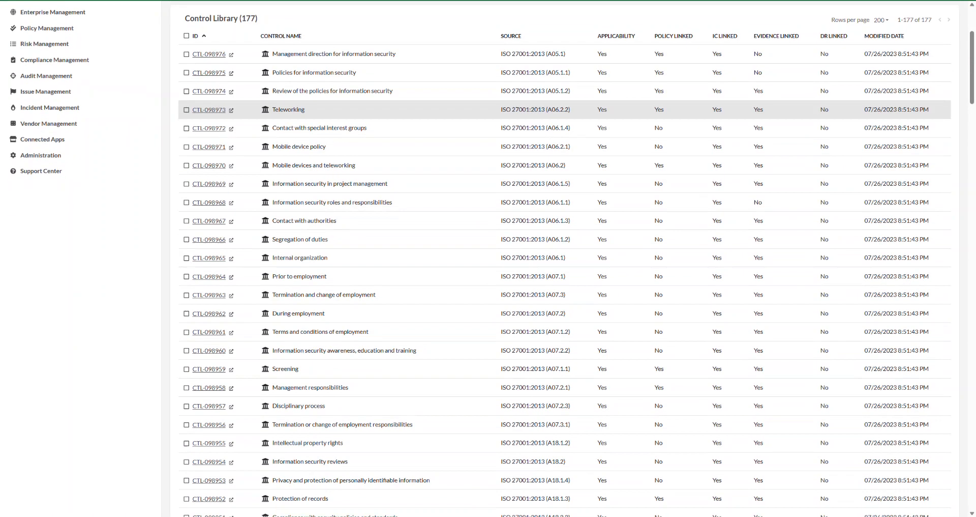
scroll(559, 203, "up", 3)
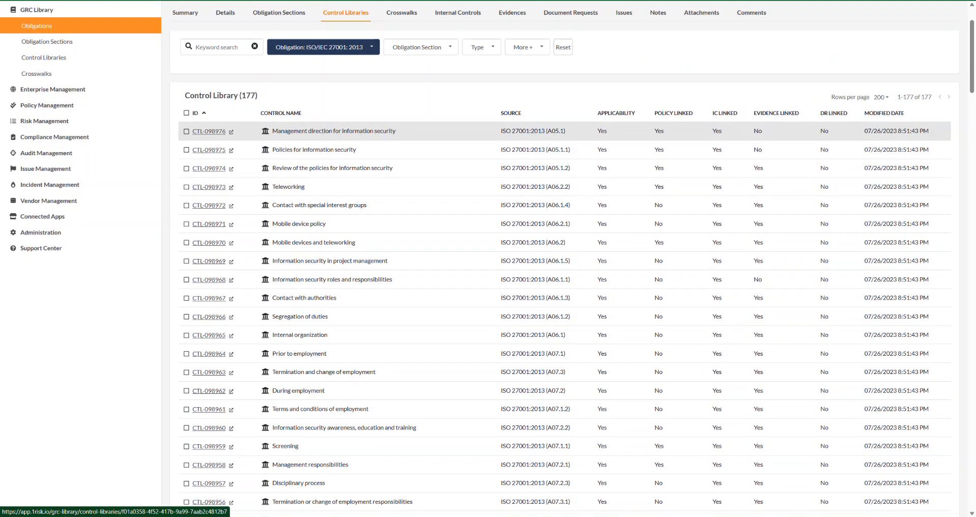
Step: Bulk-change the applicability to No for the controls from Review of the policies for information security through Information security in project management
left_click(186, 186)
left_click(186, 186)
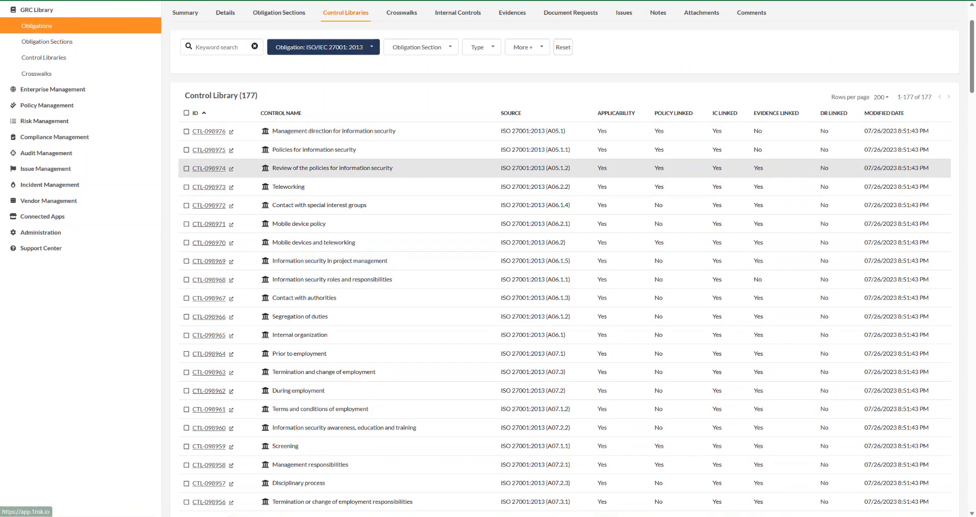
left_click(186, 168)
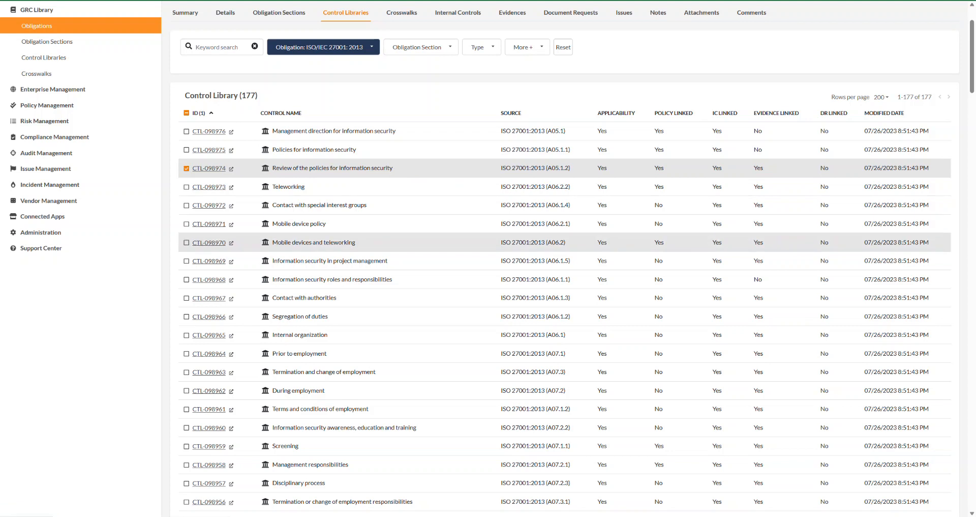
left_click(186, 261, "shift")
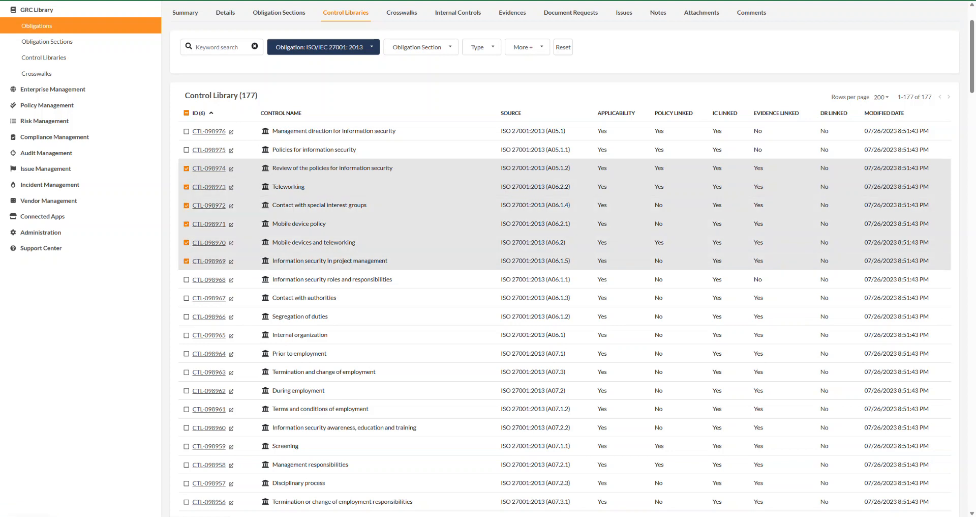
scroll(559, 254, "up", 3)
left_click(946, 42)
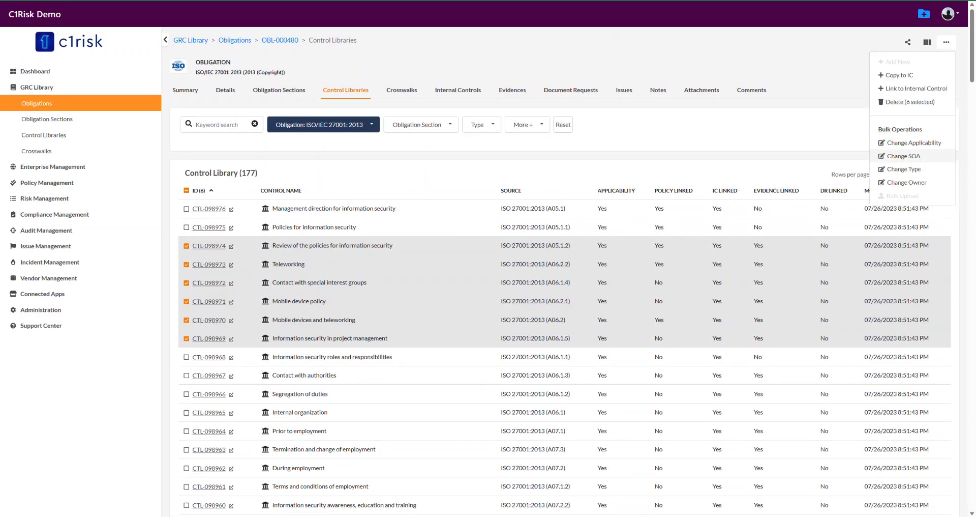
left_click(914, 143)
left_click(487, 259)
left_click(487, 296)
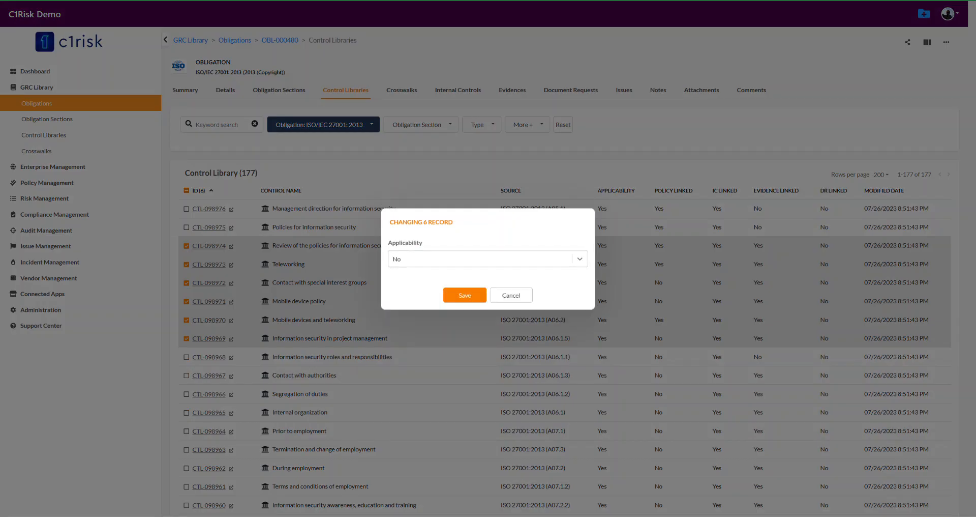
left_click(465, 295)
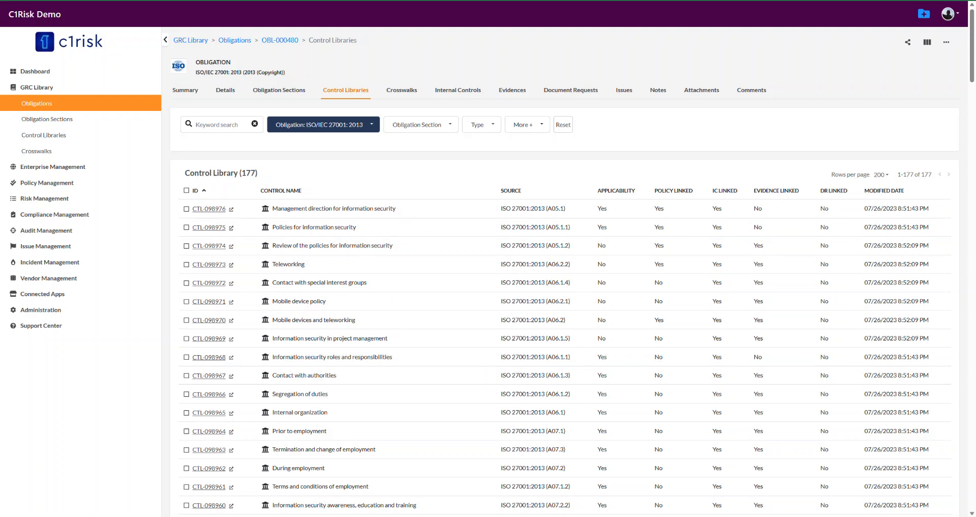
Step: Add an Applicability filter to the control list and restrict it to Yes
left_click(528, 124)
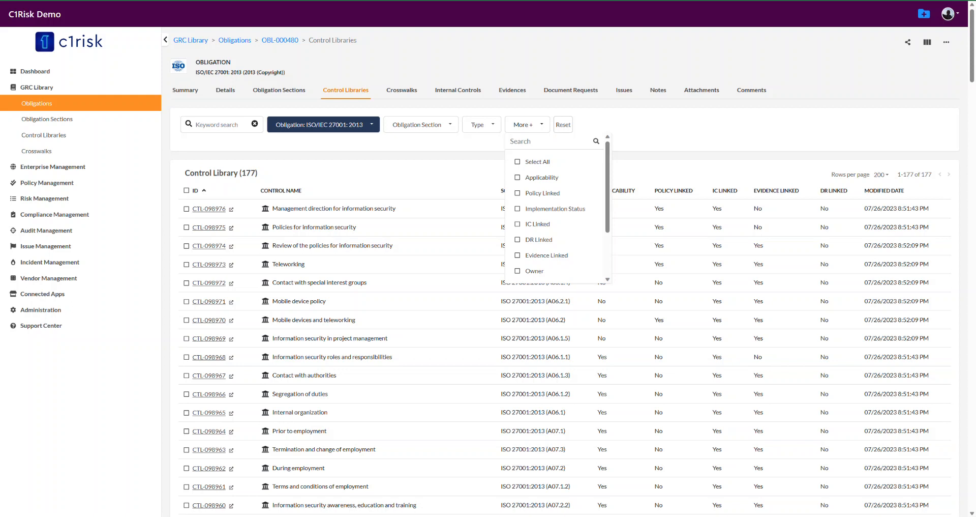
left_click(542, 177)
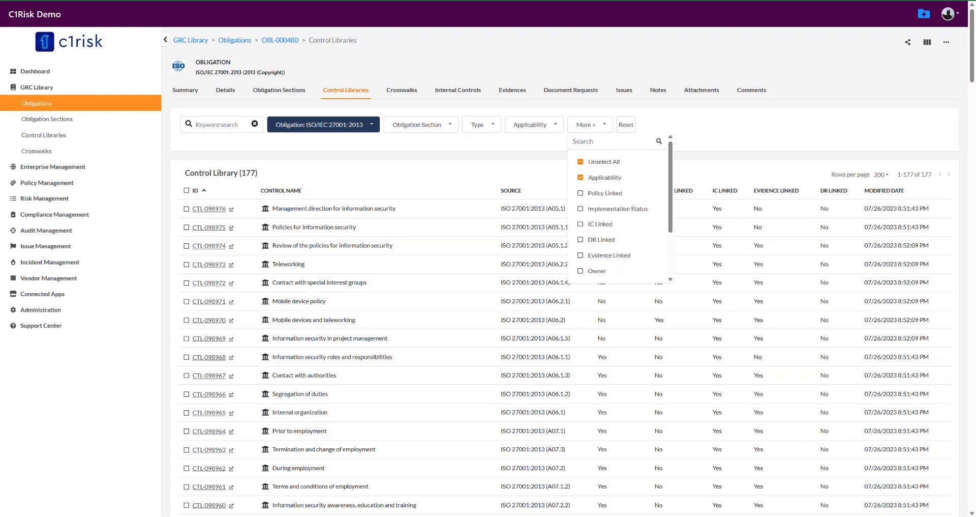
left_click(534, 124)
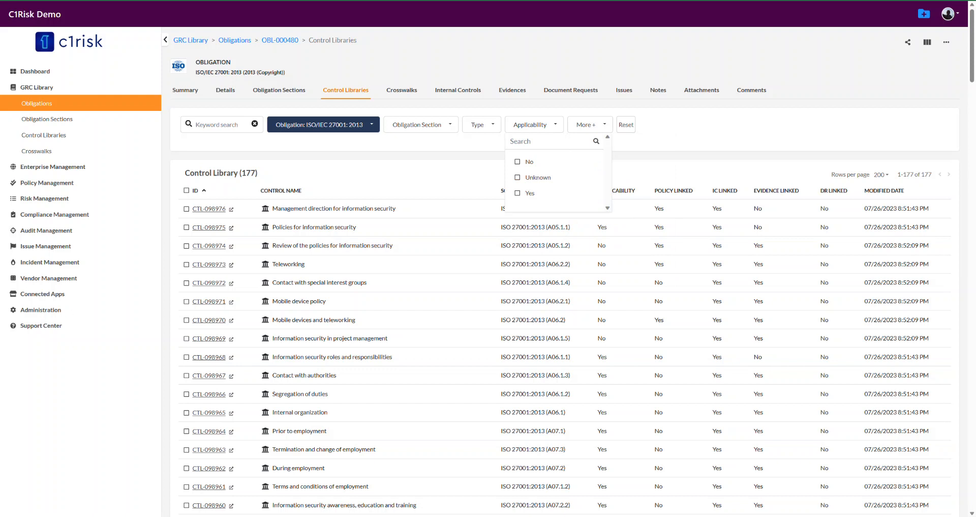
left_click(518, 193)
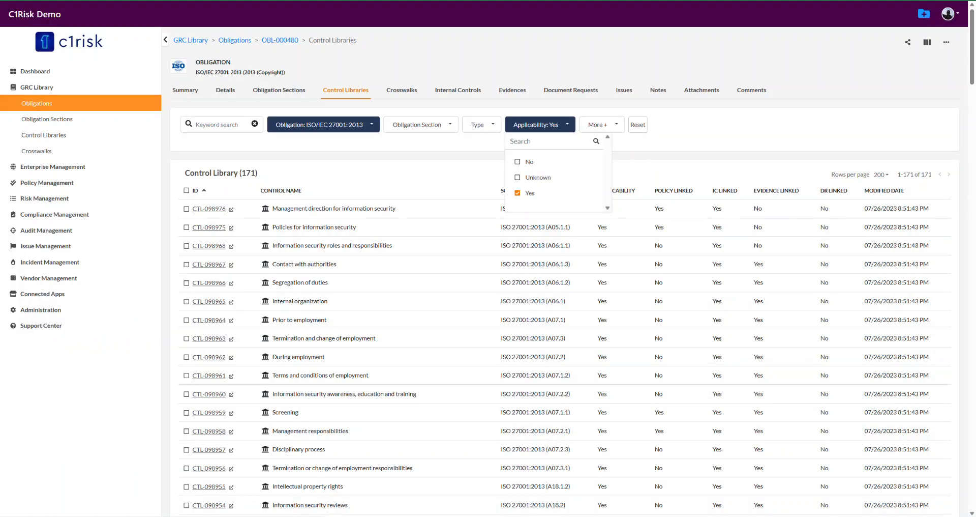
key("Escape")
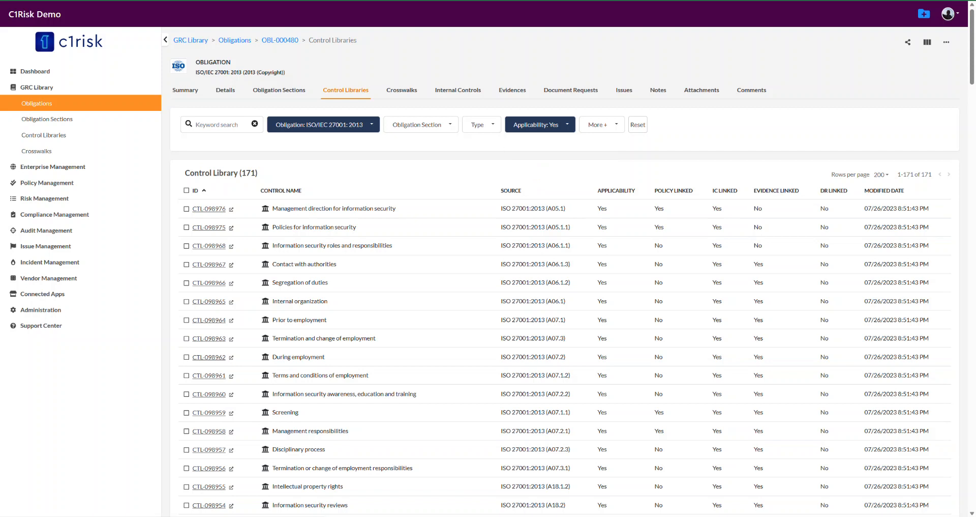
Step: Set the Statement of Applicability of all filtered controls to "In scope" and open the Policies for information security control's details
left_click(187, 190)
left_click(946, 42)
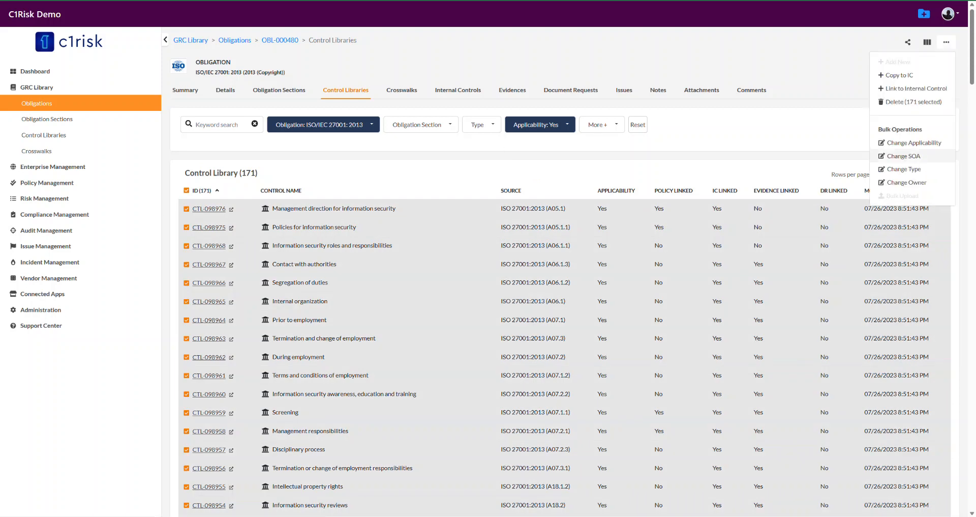
left_click(904, 156)
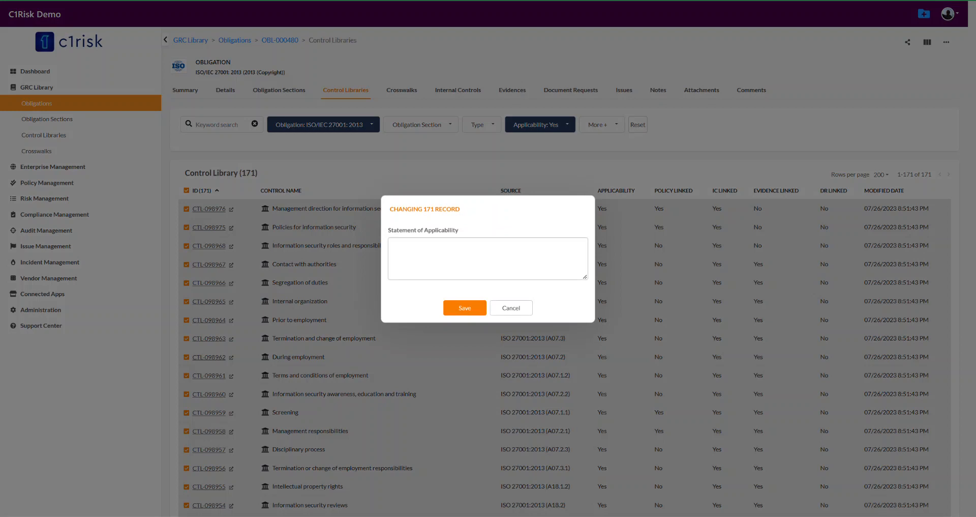
type("In scope")
left_click(465, 308)
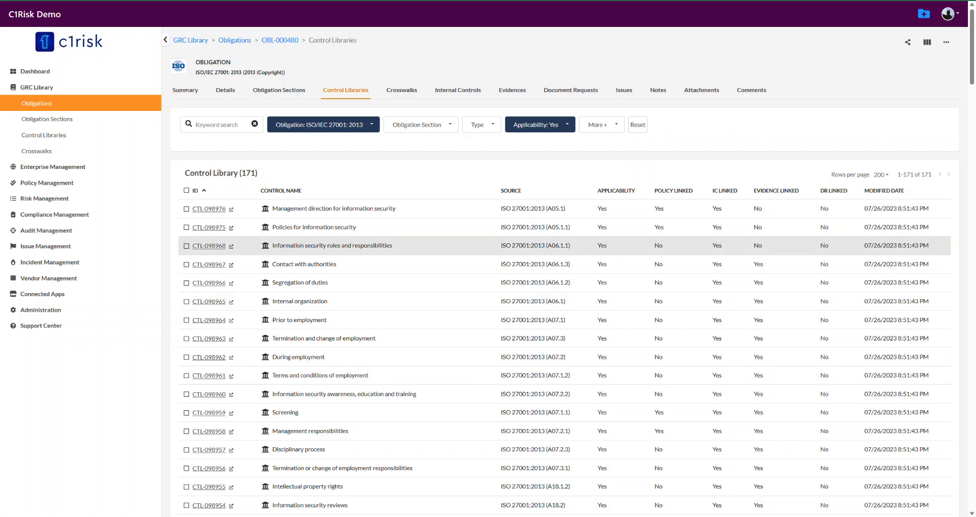
left_click(231, 228)
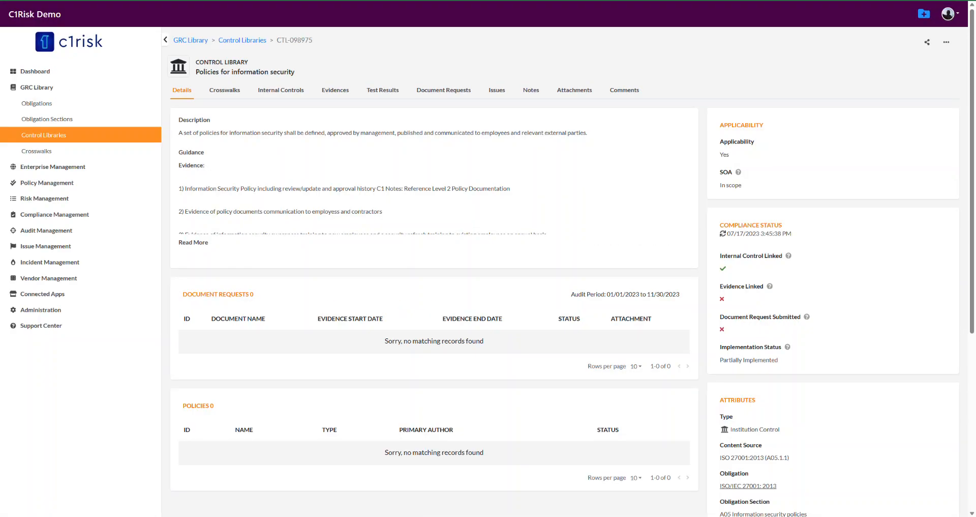
Step: Return from the Policies for information security control to the obligation's control list and restrict the Applicability filter to No
left_click_drag(720, 185, 742, 185)
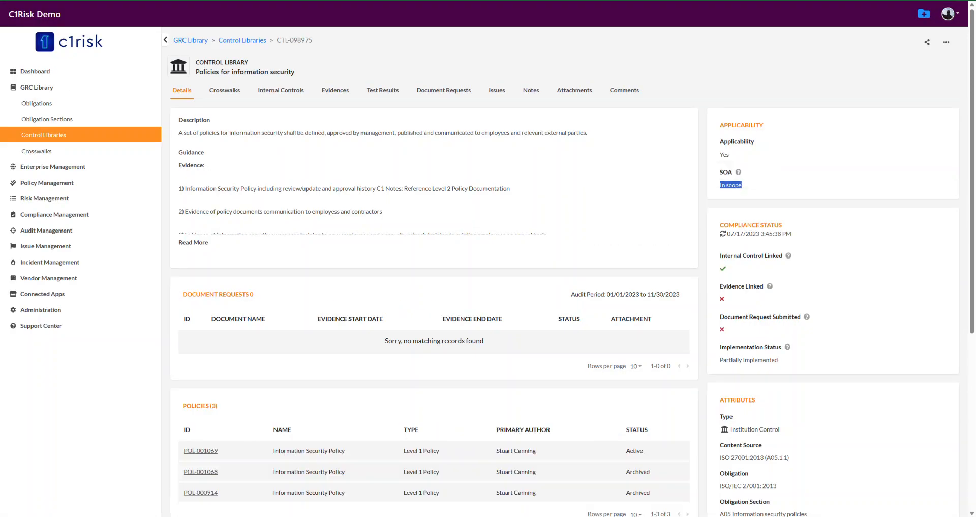
key("ctrl+w")
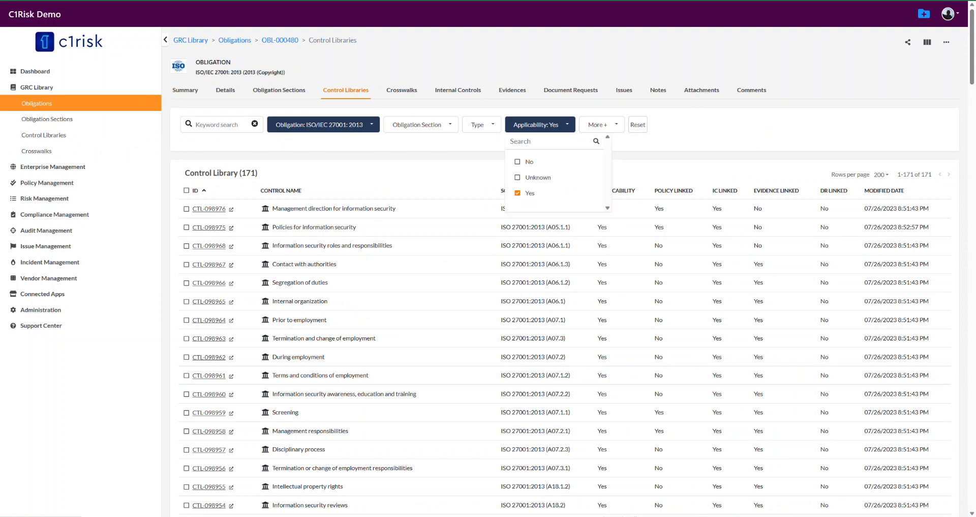
left_click(518, 162)
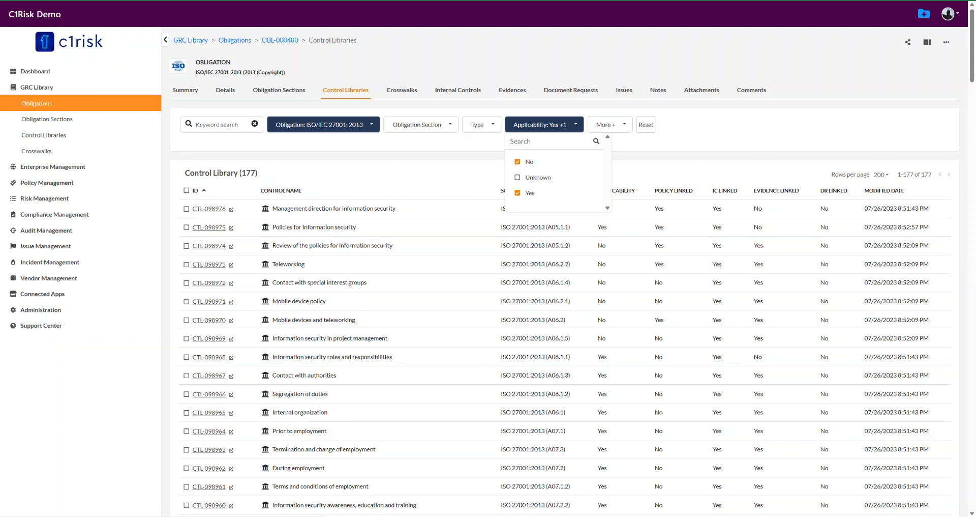
left_click(517, 193)
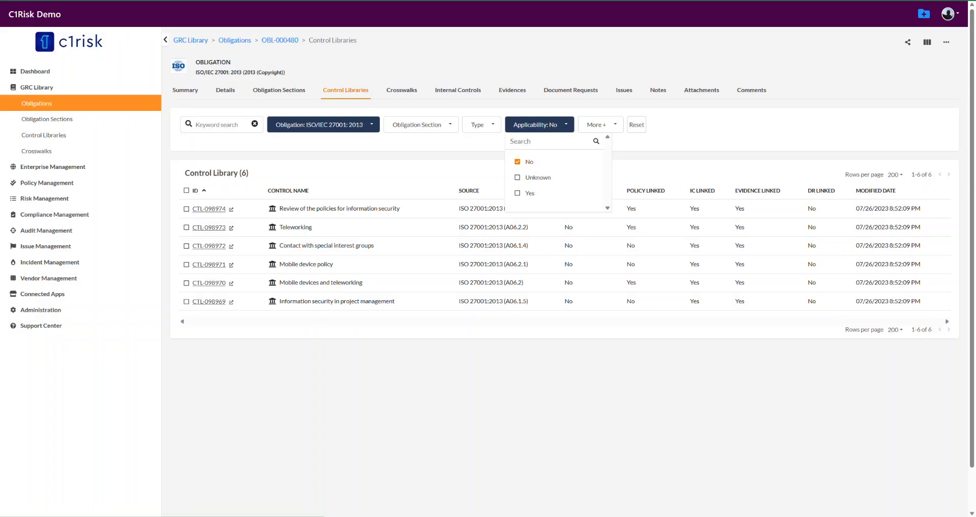
key("Escape")
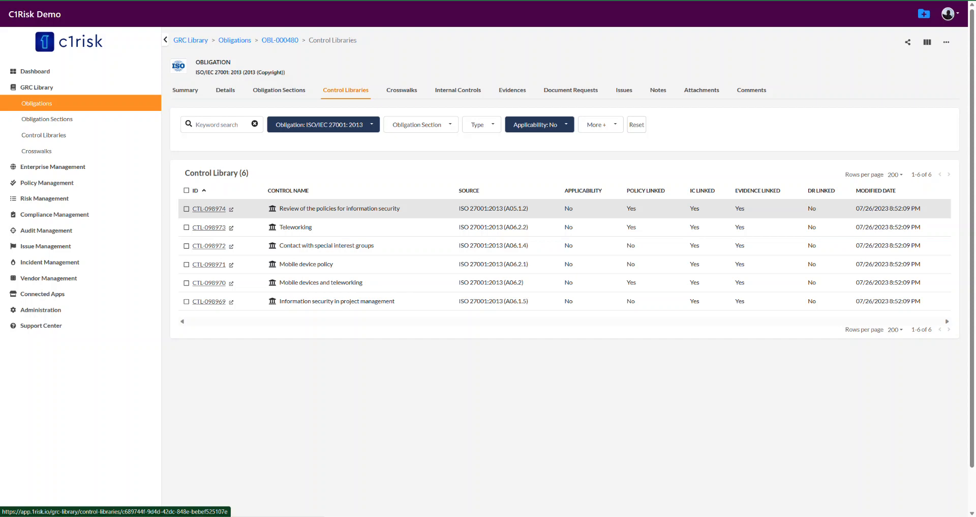
Step: Change the Statement of Applicability of the Review of the policies for information security control to "Update with a full explanation"
left_click(209, 209)
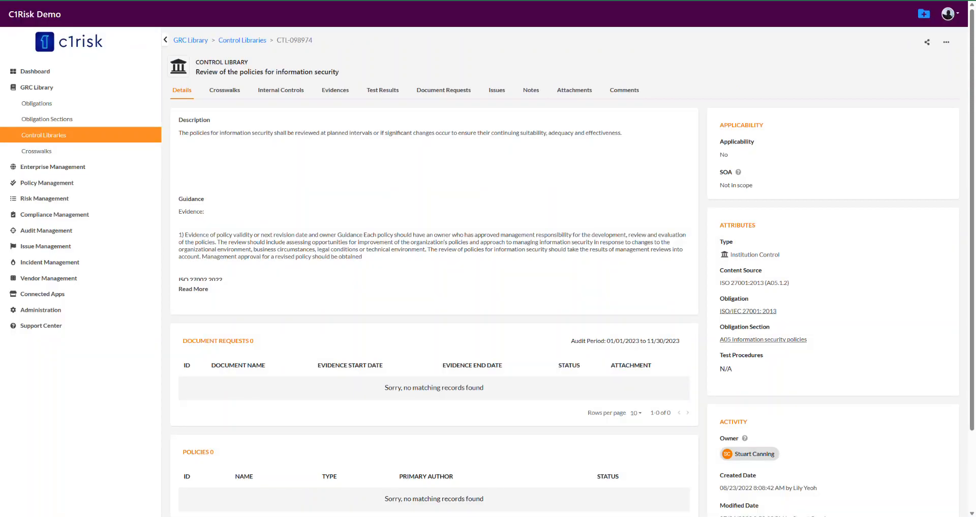
left_click(947, 41)
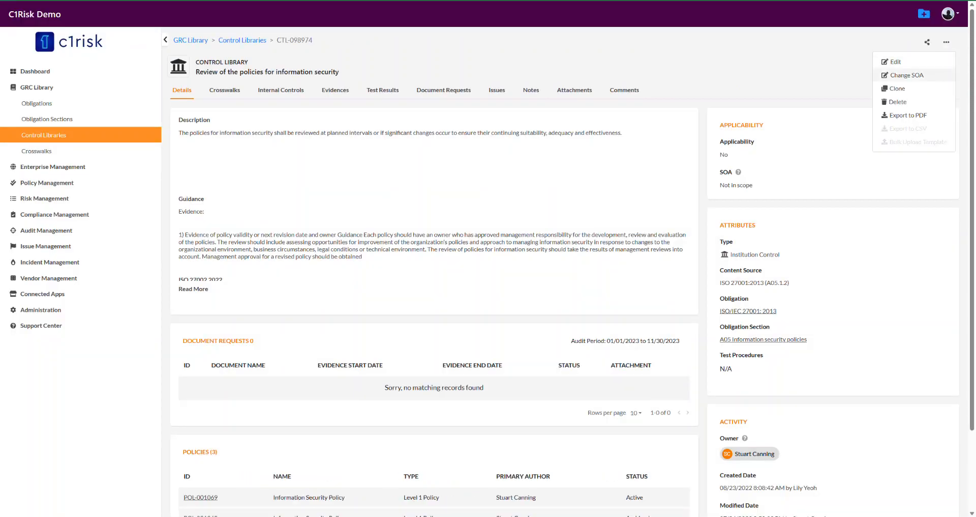
left_click(907, 75)
left_click_drag(428, 259, 391, 260)
type("Update a")
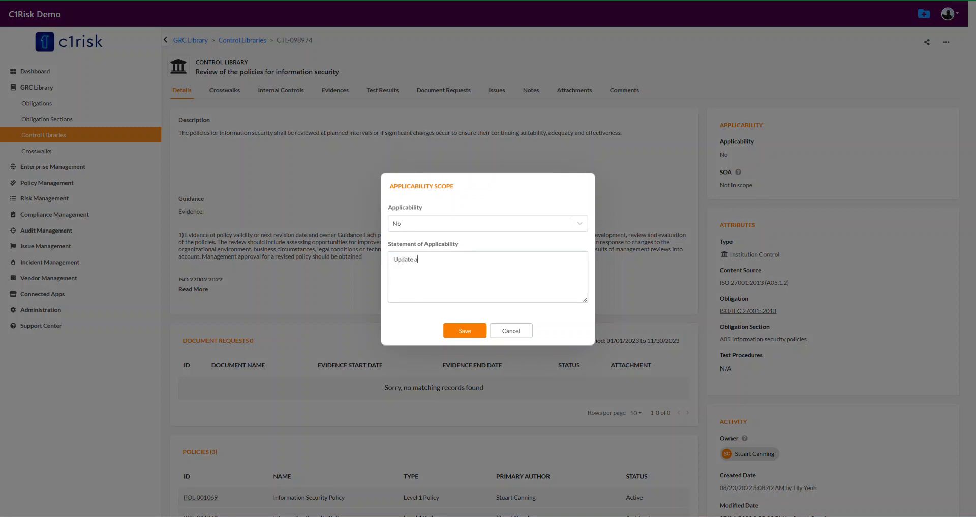
key("BackSpace")
type("with a gf")
key("BackSpace")
key("BackSpace")
key("BackSpace")
type("full explanation")
left_click(465, 330)
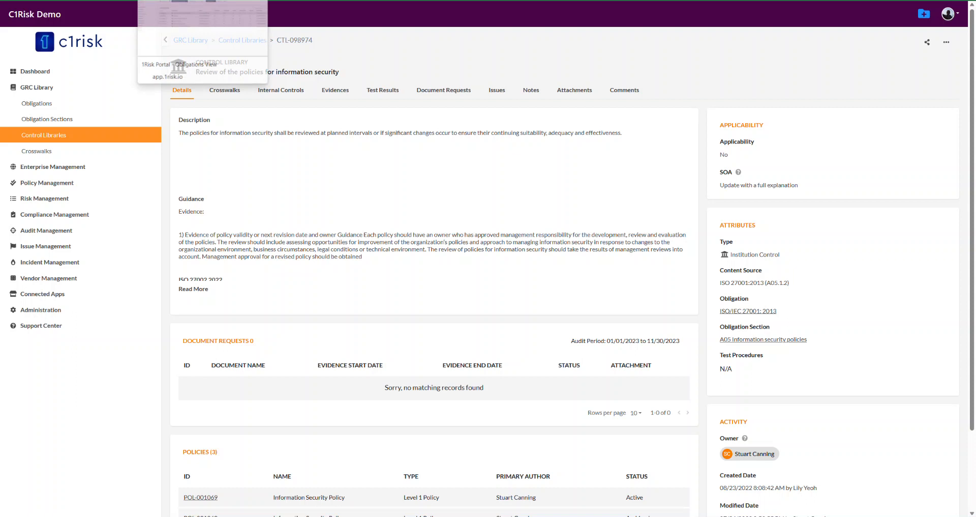
left_click(165, 40)
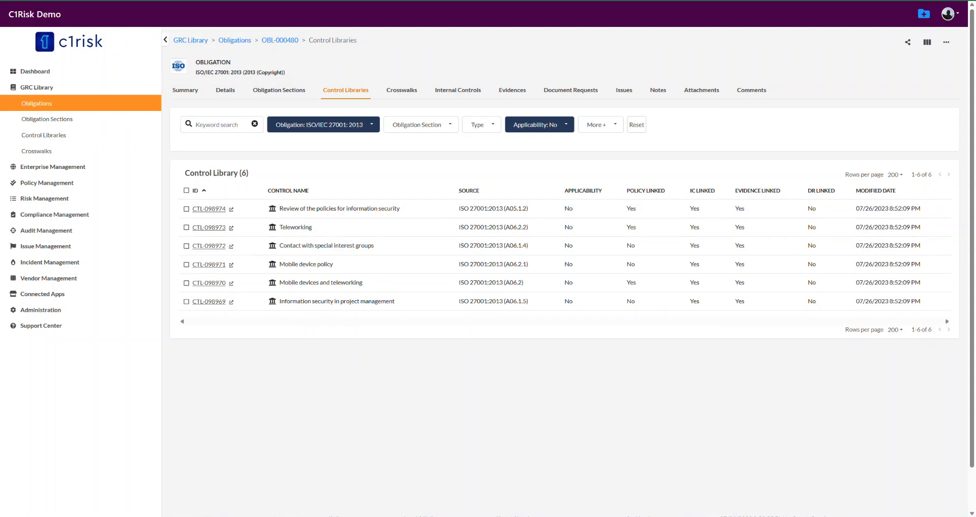
left_click(186, 191)
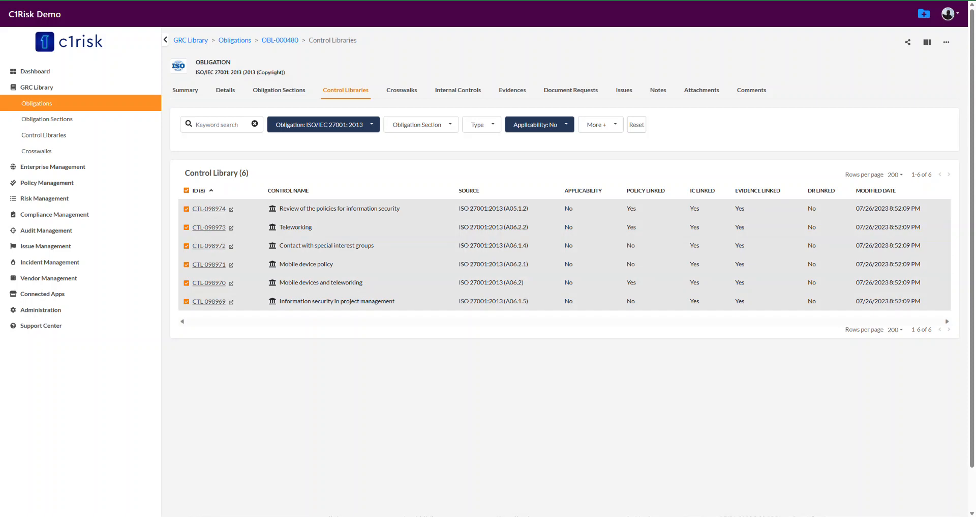
left_click(947, 42)
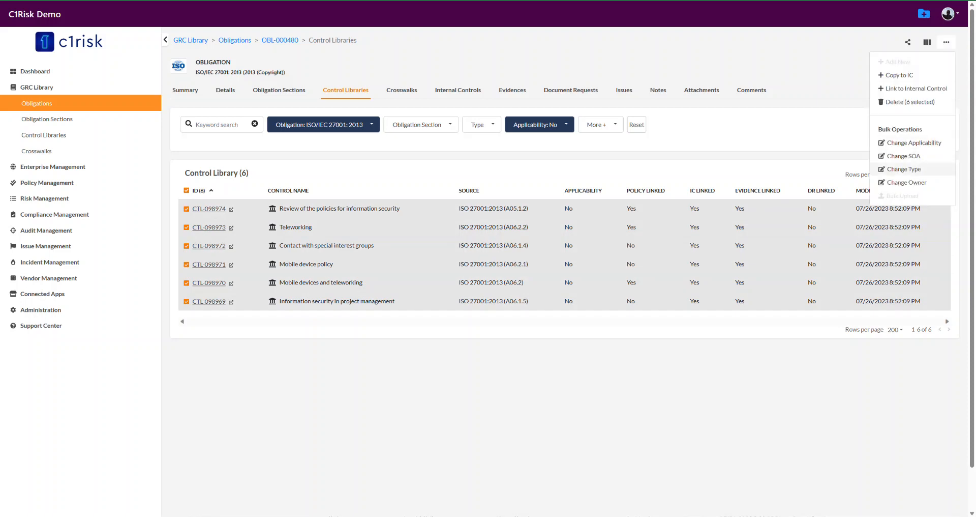
left_click(900, 169)
left_click(186, 190)
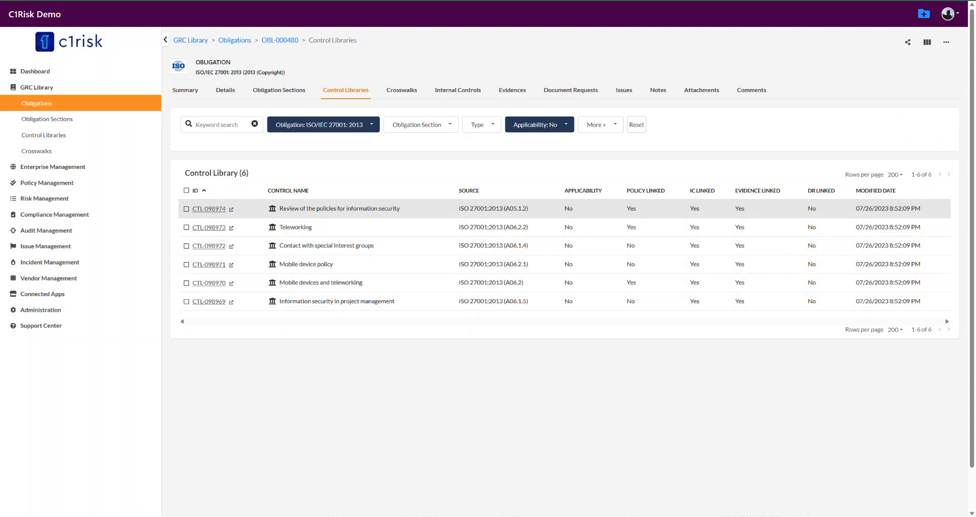
Step: Review the applicability options in the Review of the policies for information security control's scope settings without saving anything
left_click(231, 209)
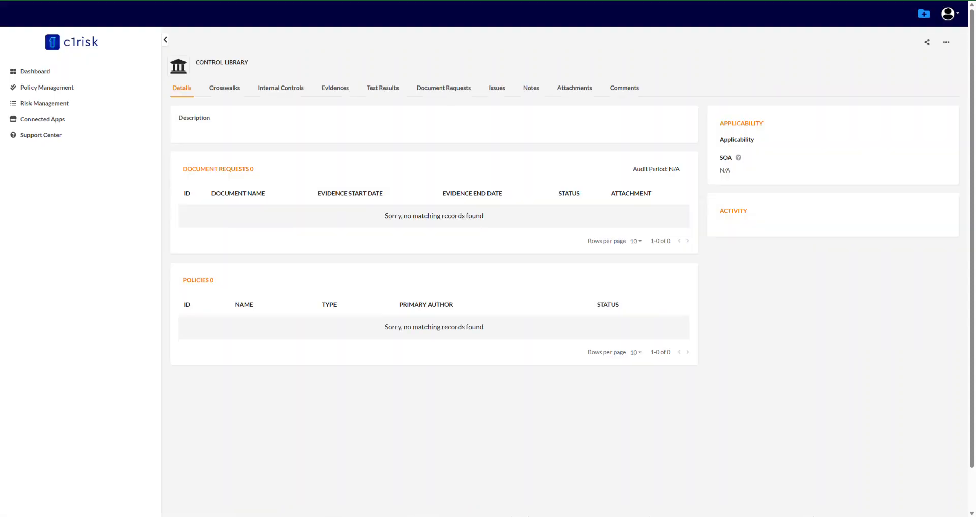
left_click(947, 42)
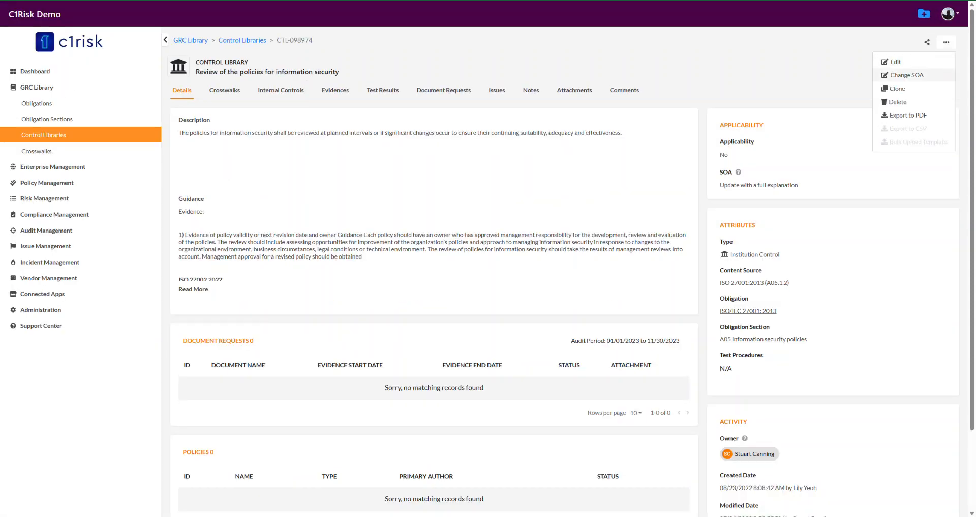
left_click(907, 74)
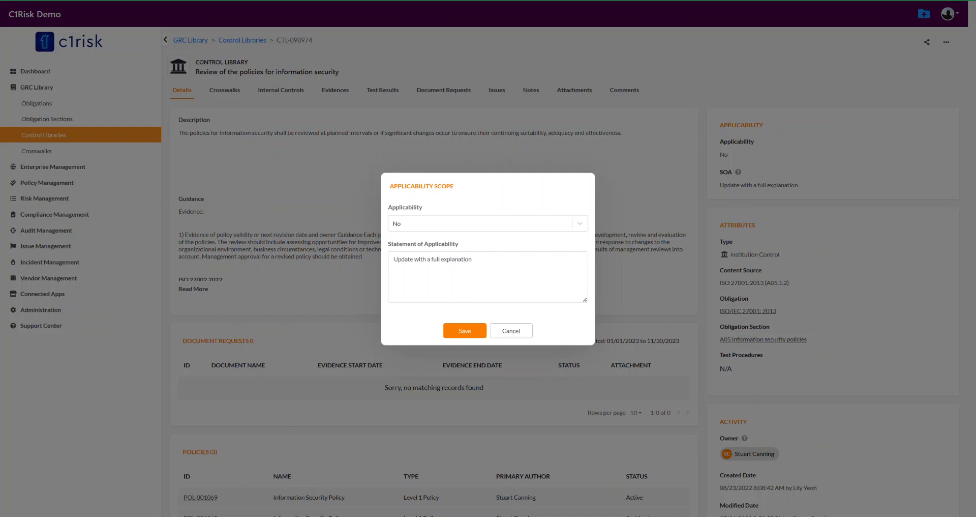
left_click(538, 224)
left_click(529, 196)
left_click(511, 330)
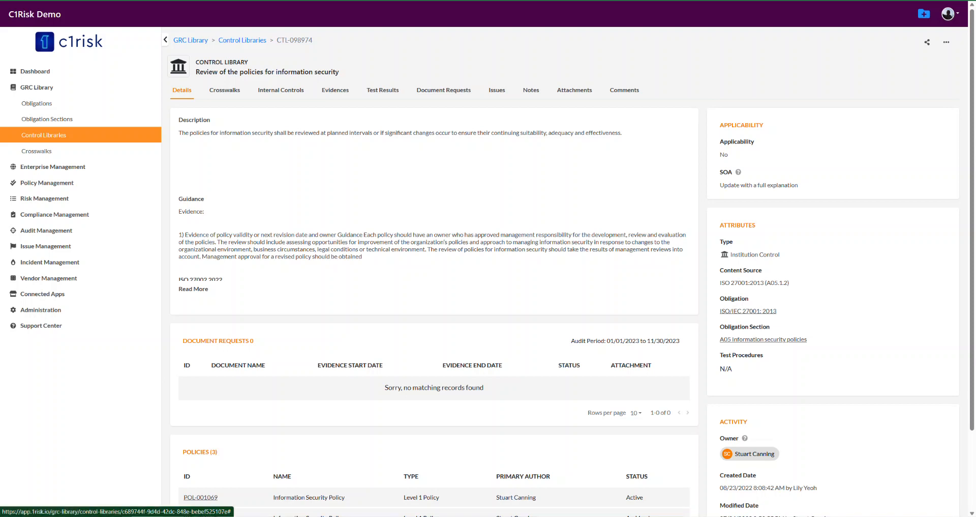
key("alt+Left")
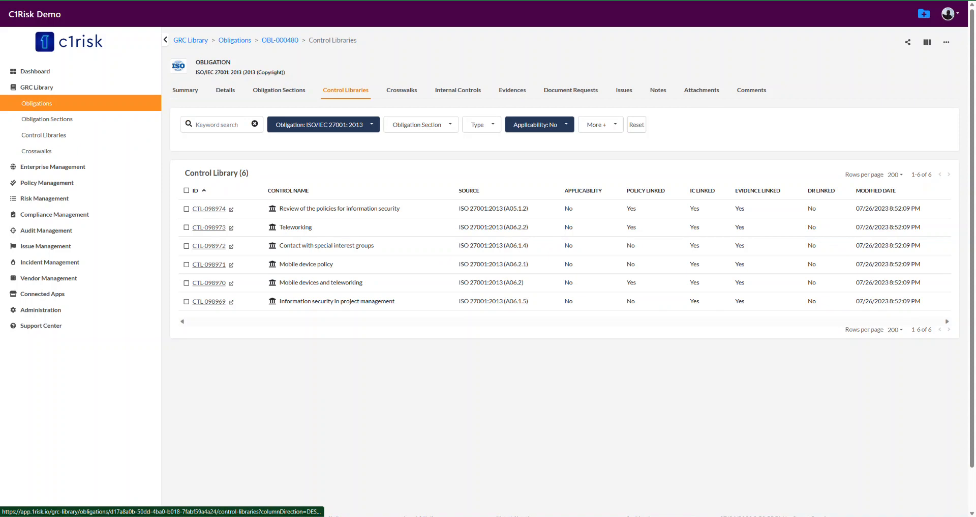
Step: Export the Statement of Applicability from the ISO/IEC 27001: 2013 obligation's details to Excel
left_click_drag(285, 72, 197, 62)
left_click(225, 90)
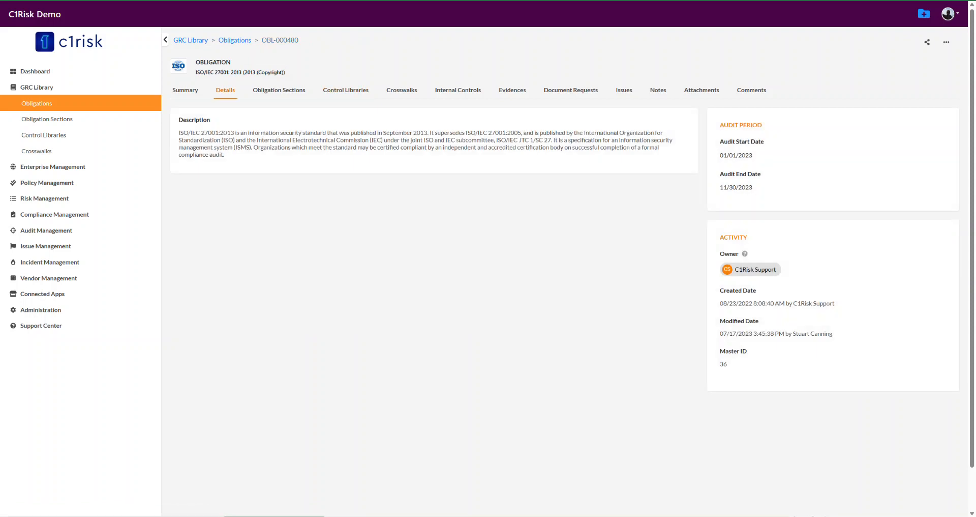
left_click(947, 42)
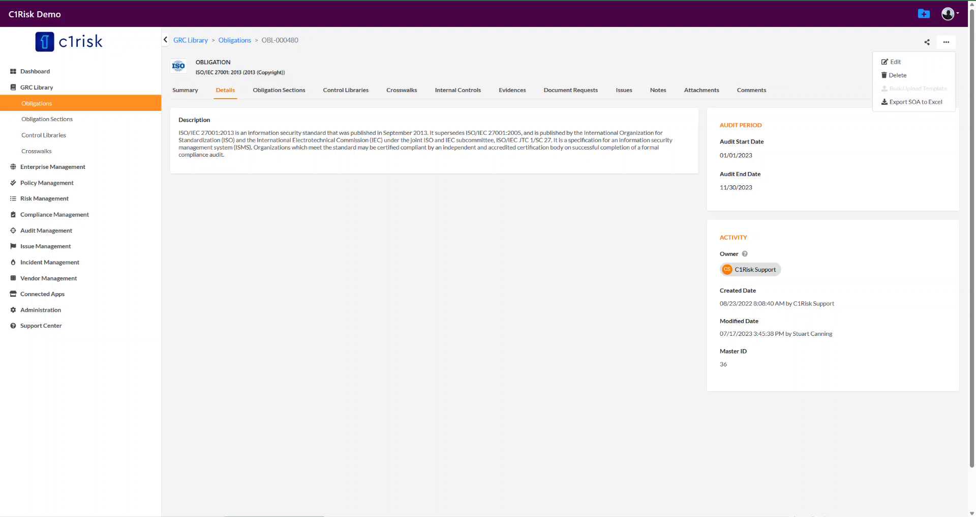
left_click(915, 102)
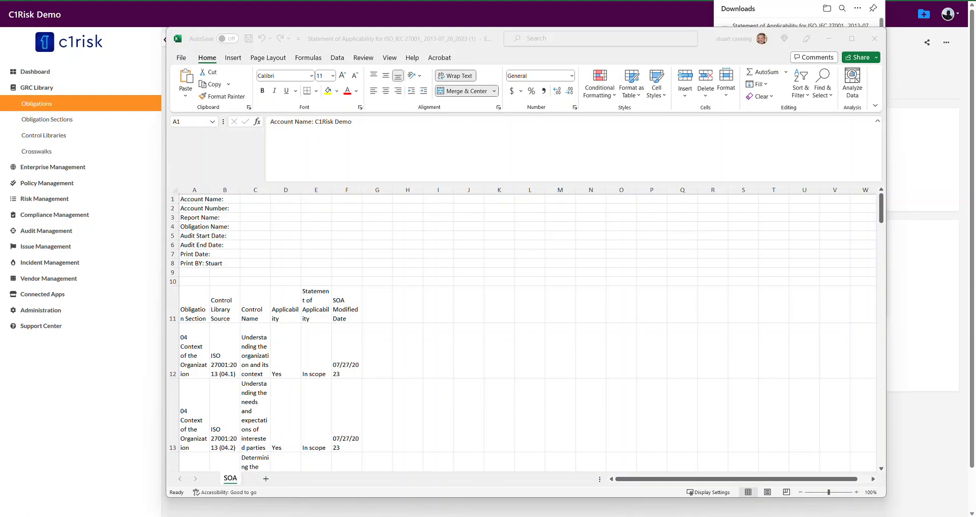
Step: Widen all columns of the exported SOA sheet in Excel so that the headings and entries are readable
key("ctrl+a")
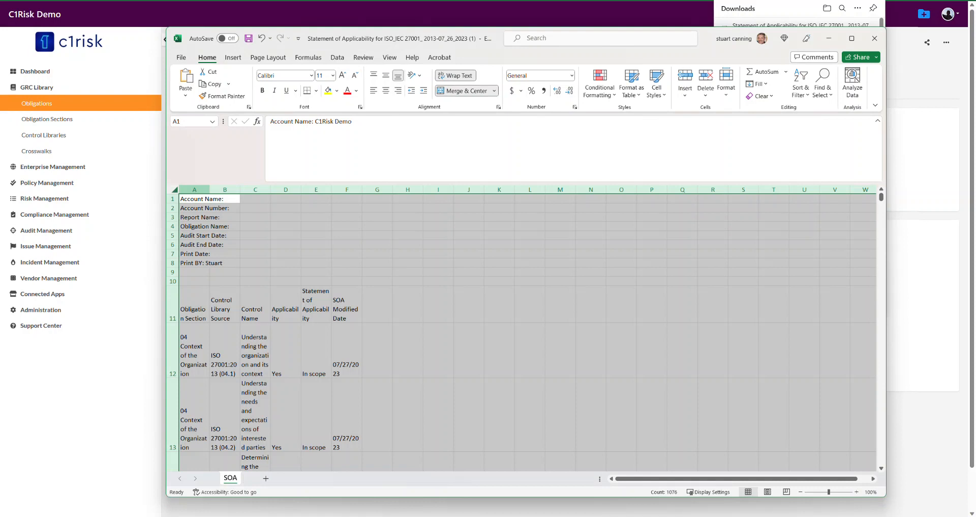
left_click_drag(209, 189, 332, 190)
left_click(560, 304)
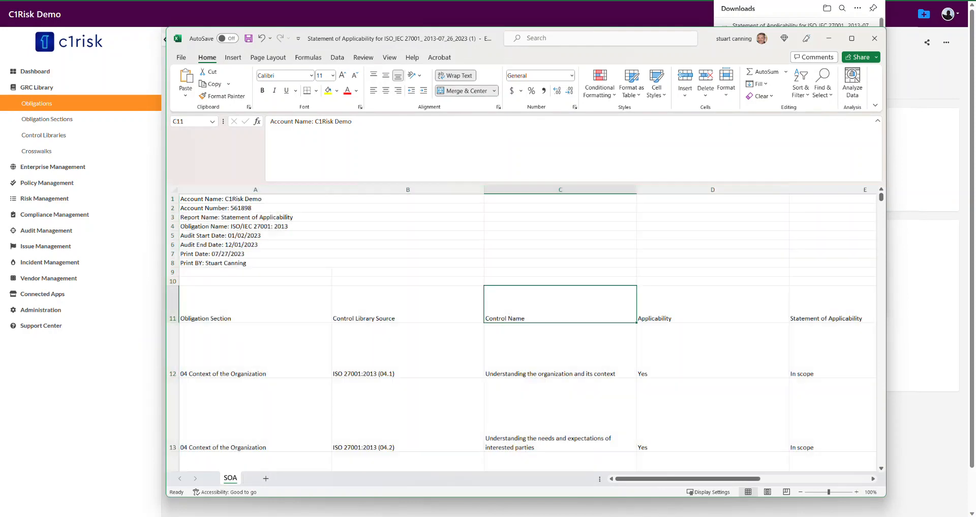
Step: Examine the exported columns from Obligation Section to SOA Modified Date and the control entries listed beneath them
left_click(173, 305)
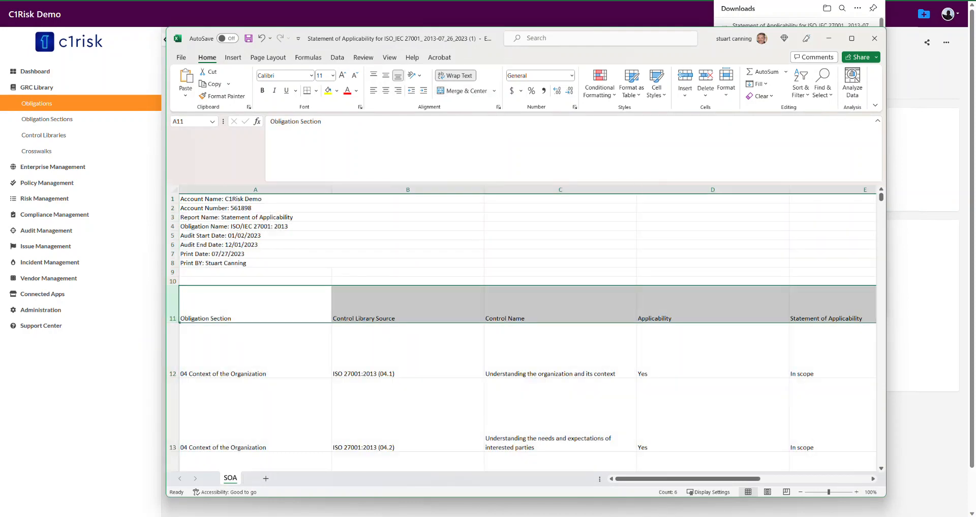
left_click(255, 304)
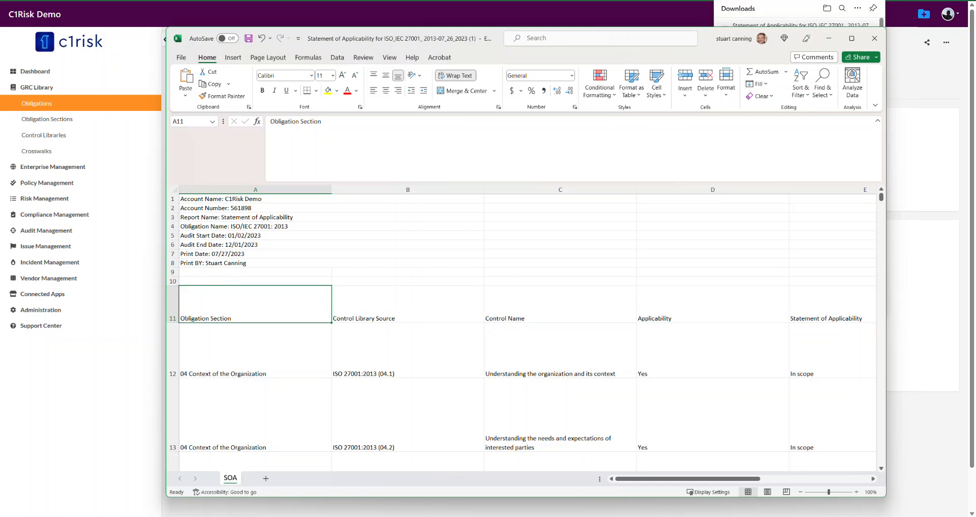
left_click(408, 304)
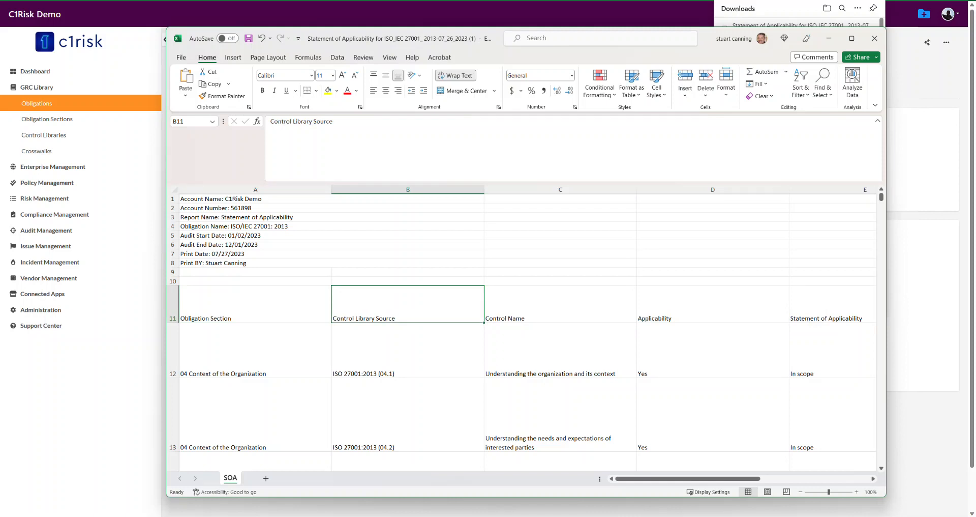
left_click(560, 350)
left_click(560, 308)
left_click(713, 346)
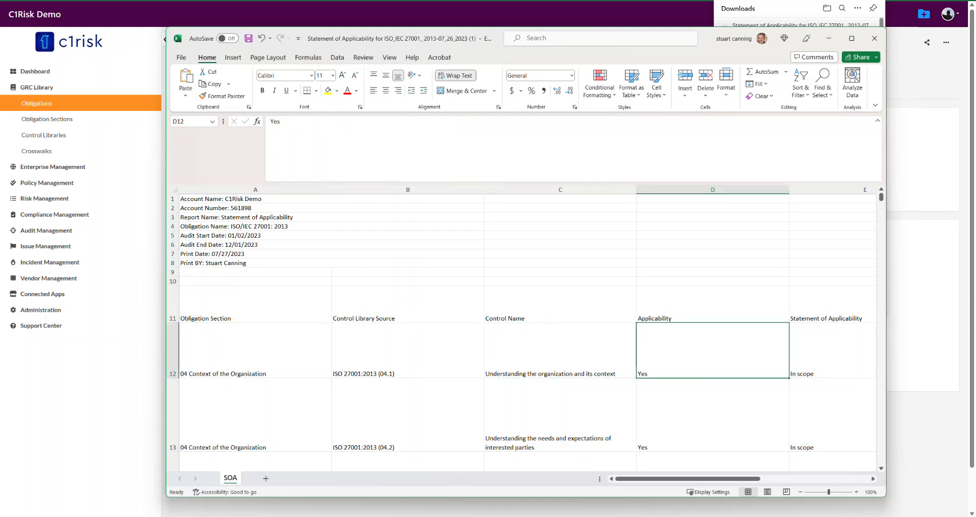
left_click_drag(636, 478, 709, 479)
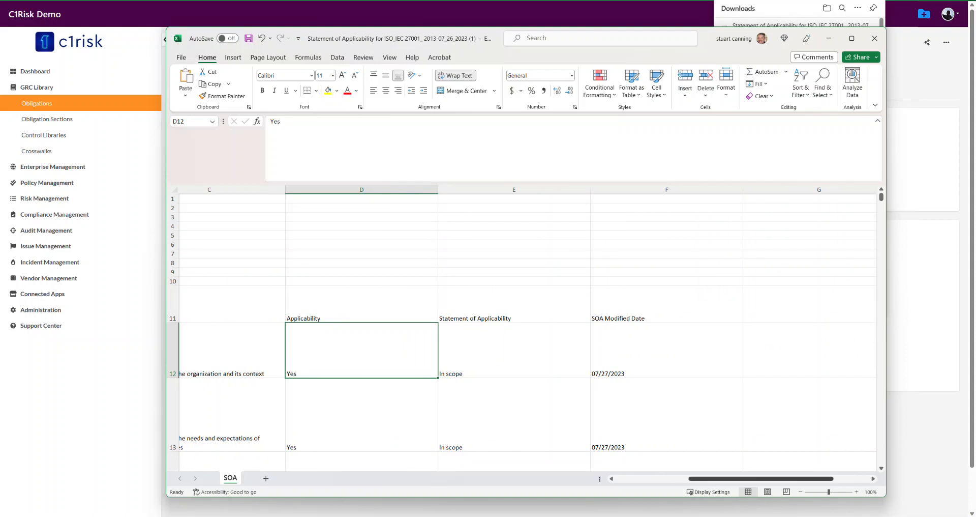
left_click_drag(708, 479, 635, 478)
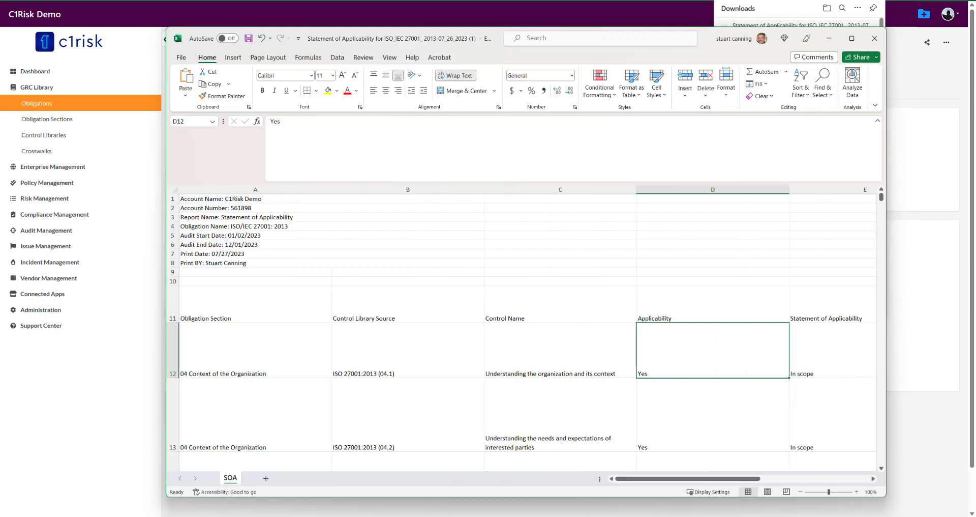
scroll(521, 330, "down", 5)
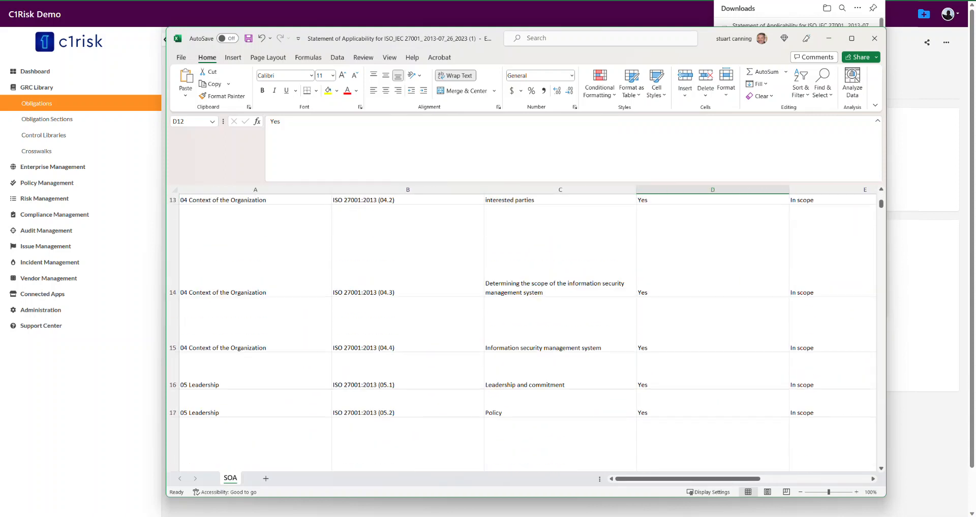
scroll(522, 331, "up", 4)
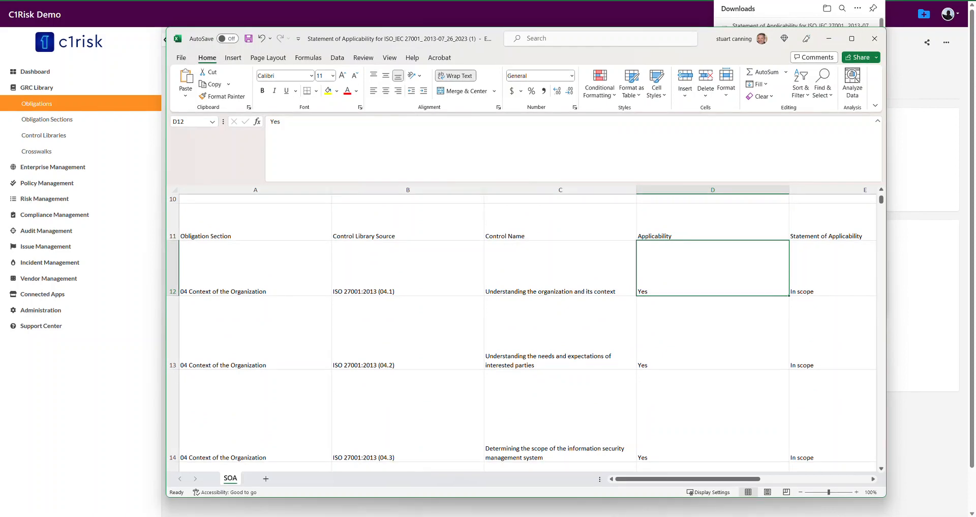
Step: Minimize the exported workbook and show the ISO/IEC 27001: 2013 obligation's summary in C1Risk
left_click_drag(707, 38, 684, 35)
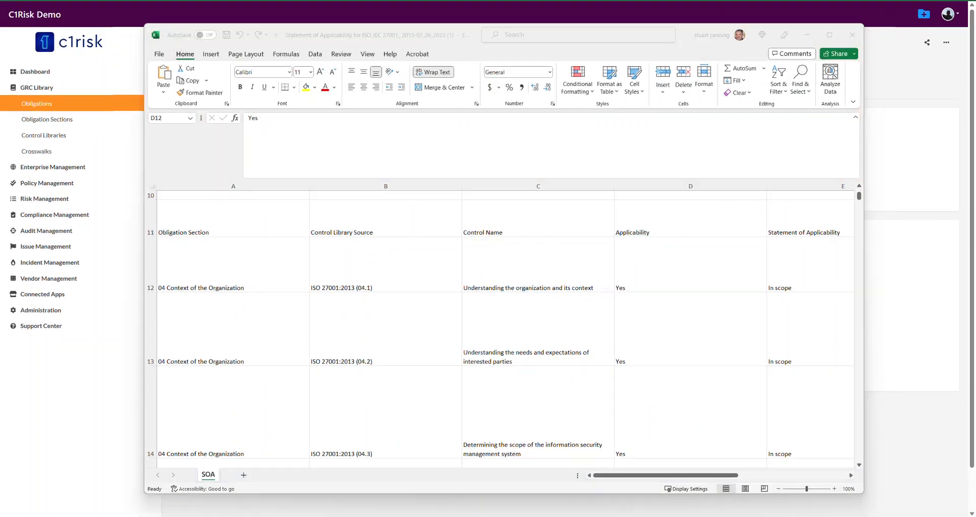
left_click(807, 35)
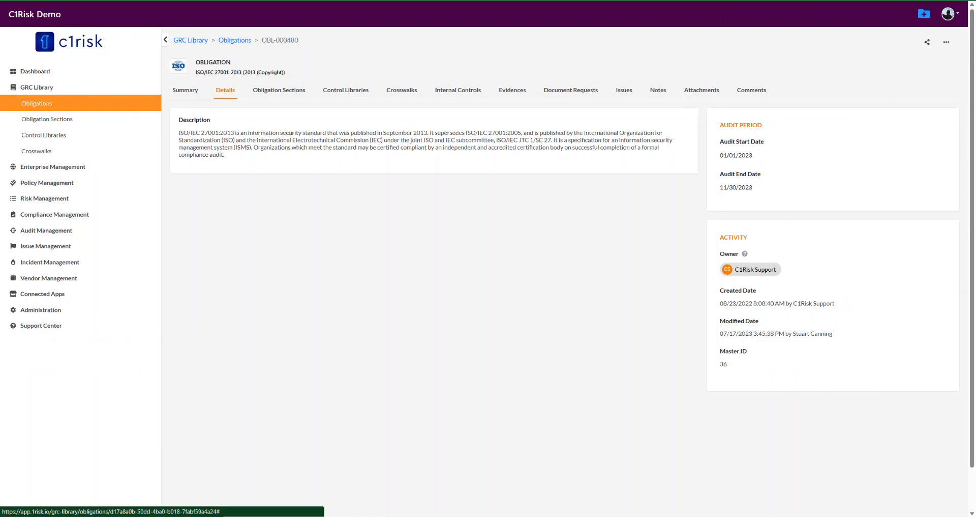
left_click(185, 90)
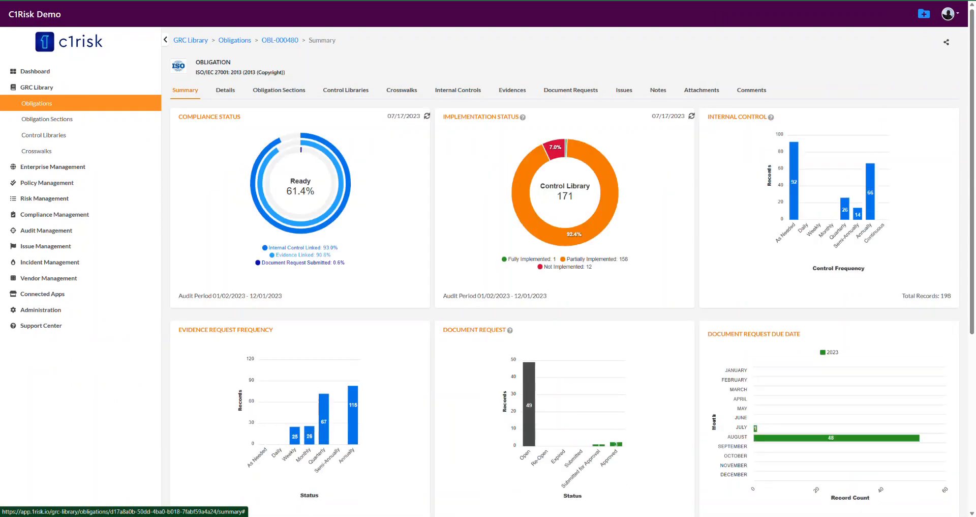